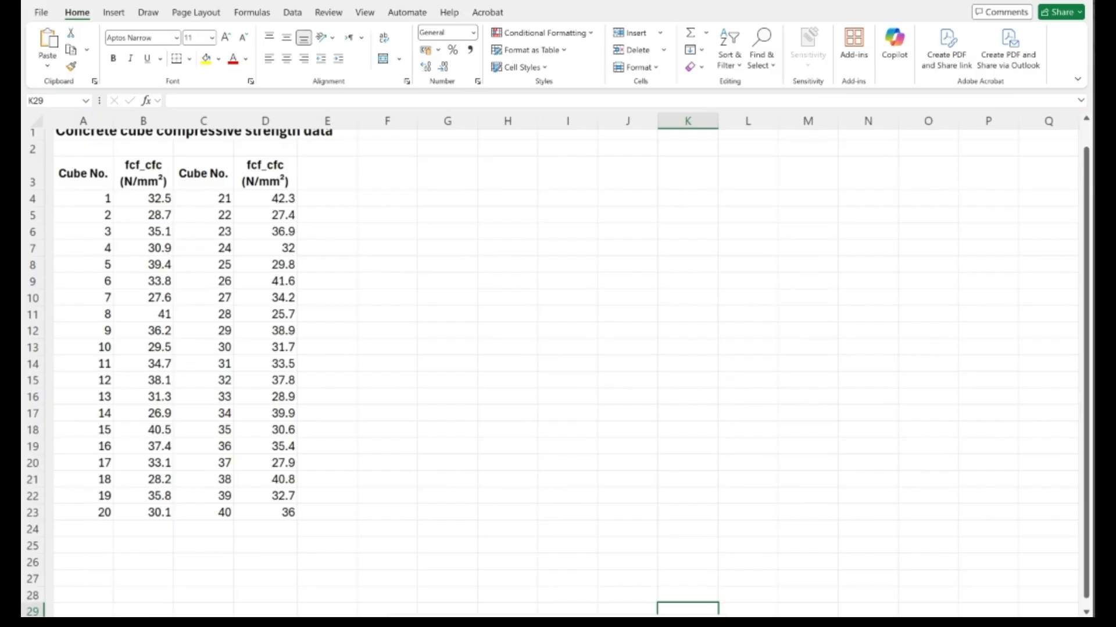
- Copy the compressive strengths of cubes 1 to 20 (B4:B23) into column F, starting at F4
{"action": "scroll", "coordinate": [144, 455], "scroll_direction": "down", "scroll_amount": 1}
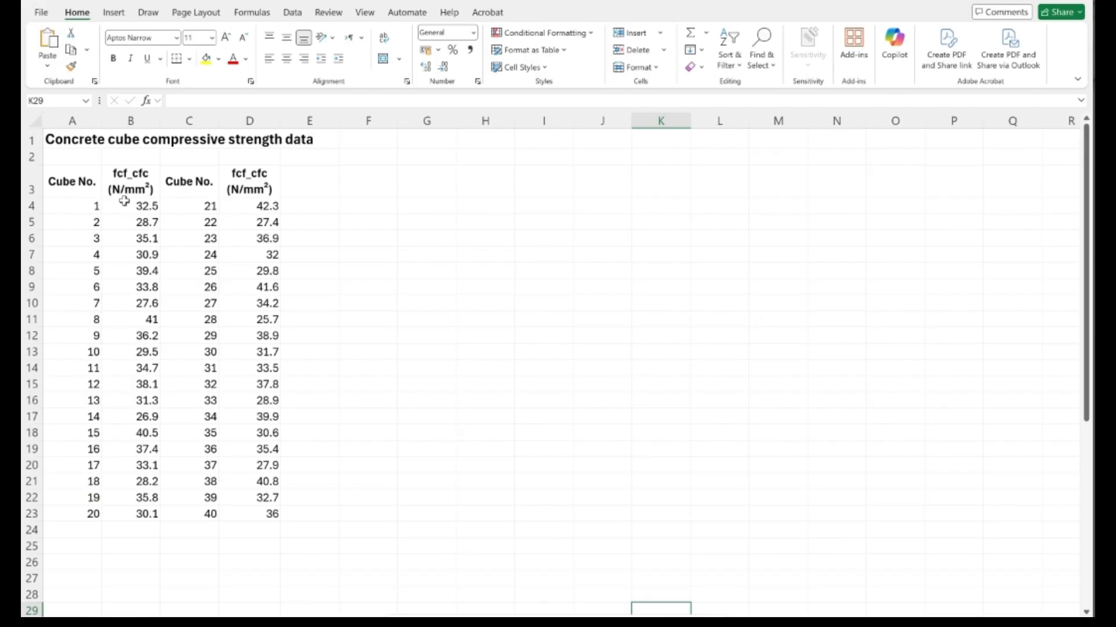
{"action": "left_click_drag", "start_coordinate": [125, 201], "coordinate": [141, 514]}
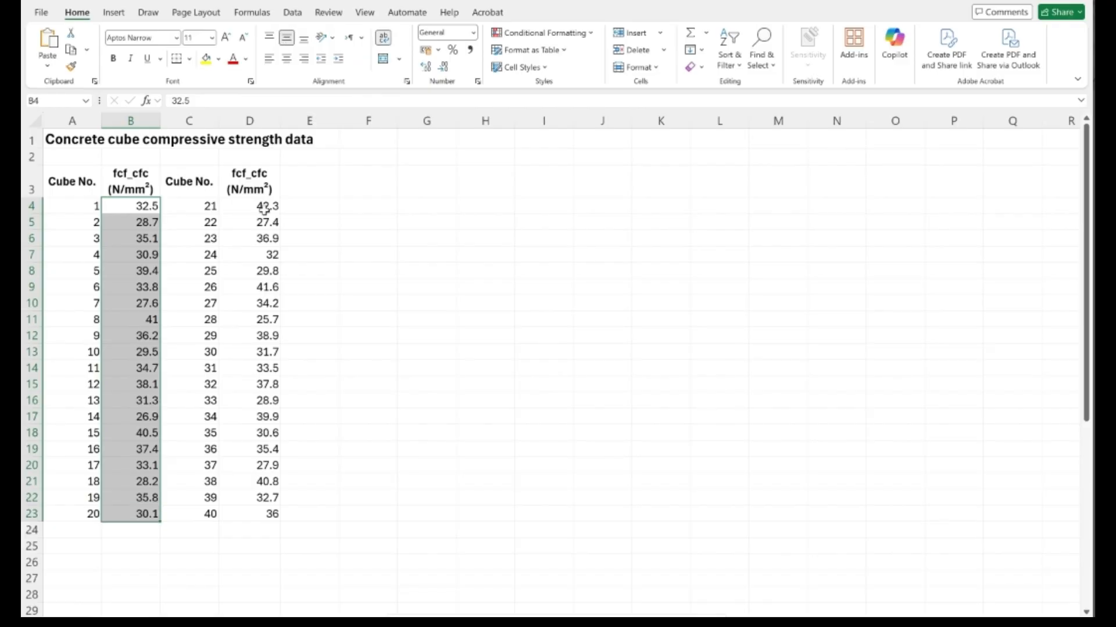
{"action": "left_click_drag", "start_coordinate": [264, 209], "coordinate": [277, 498]}
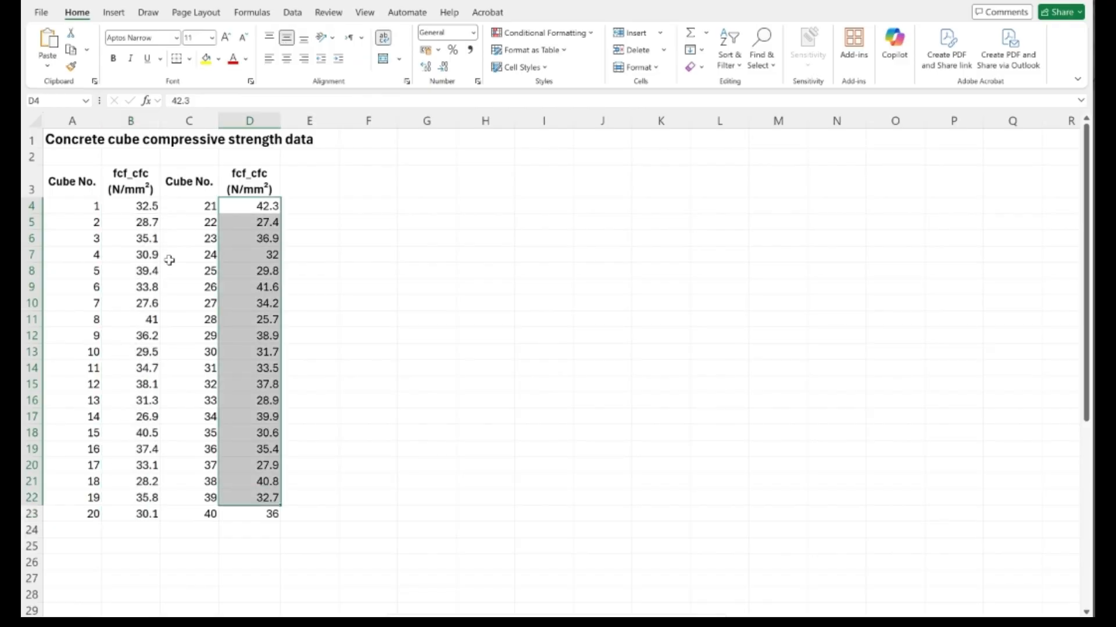
{"action": "left_click_drag", "start_coordinate": [142, 207], "coordinate": [144, 511]}
{"action": "key", "text": "ctrl+c"}
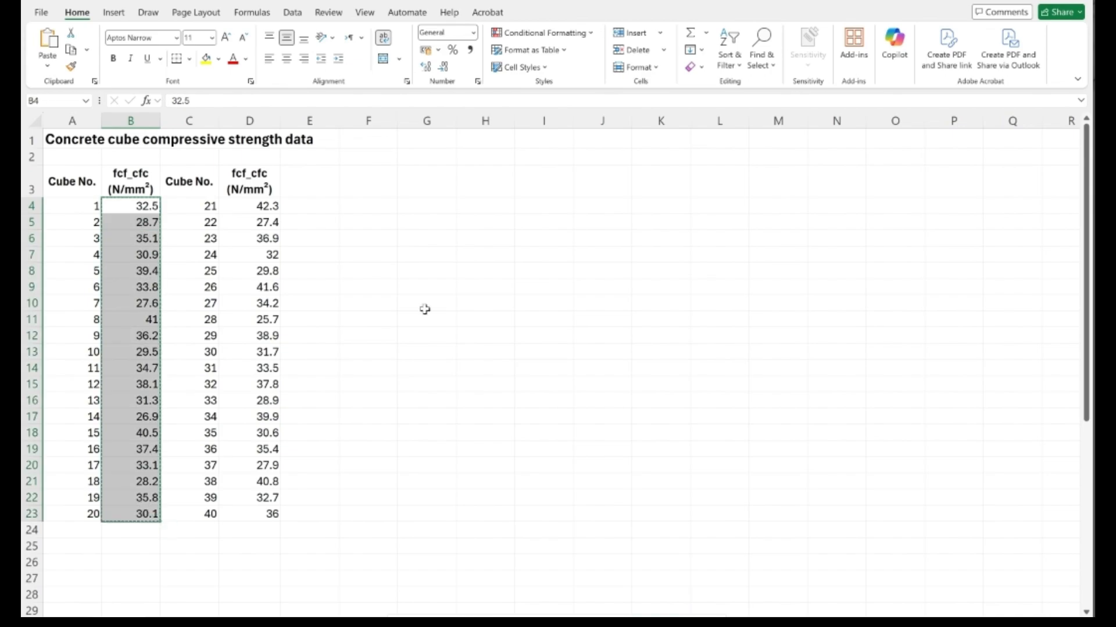
{"action": "left_click", "coordinate": [379, 209]}
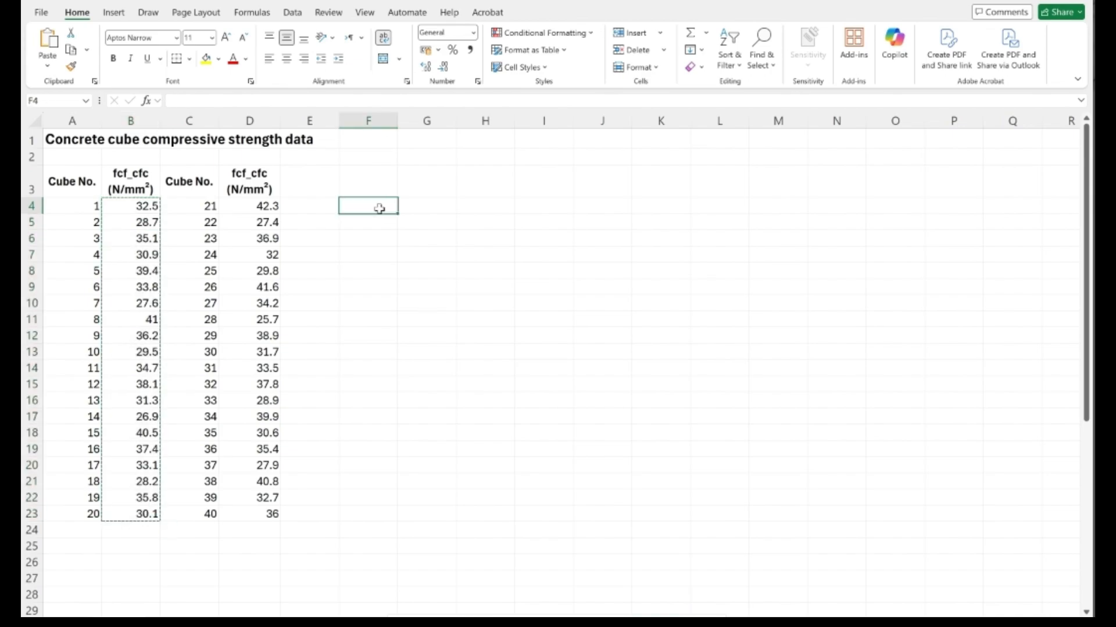
{"action": "key", "text": "ctrl+v"}
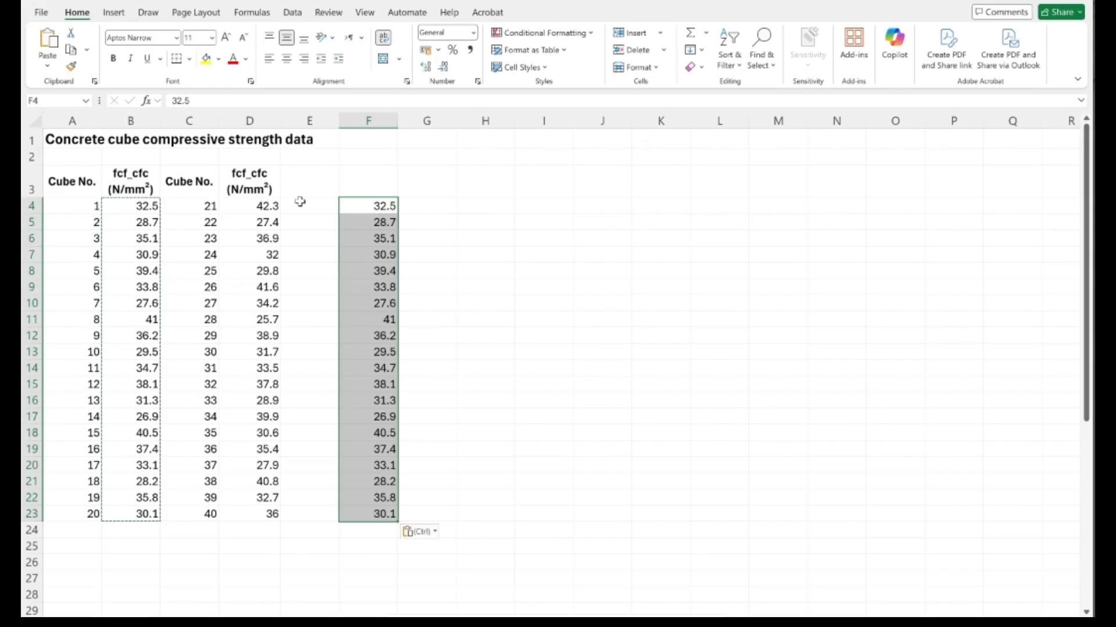
- Copy the compressive strengths of cubes 21 to 40 (D4:D23) beneath the first set in column F, starting at F24
{"action": "left_click", "coordinate": [256, 204]}
{"action": "left_click_drag", "start_coordinate": [256, 204], "coordinate": [253, 513]}
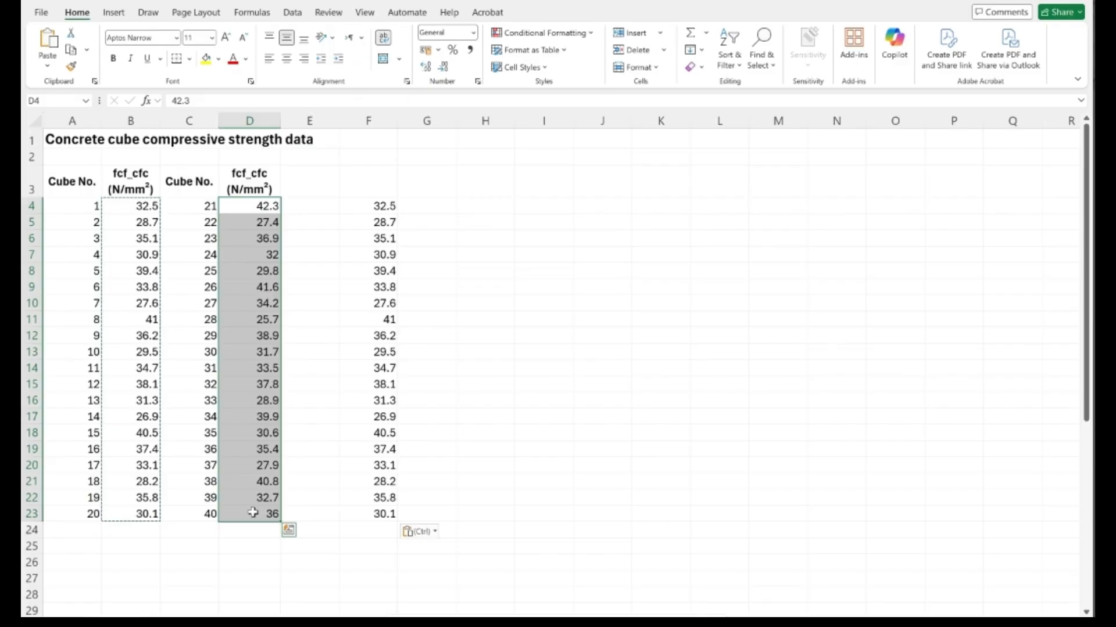
{"action": "key", "text": "ctrl+c"}
{"action": "left_click", "coordinate": [375, 533]}
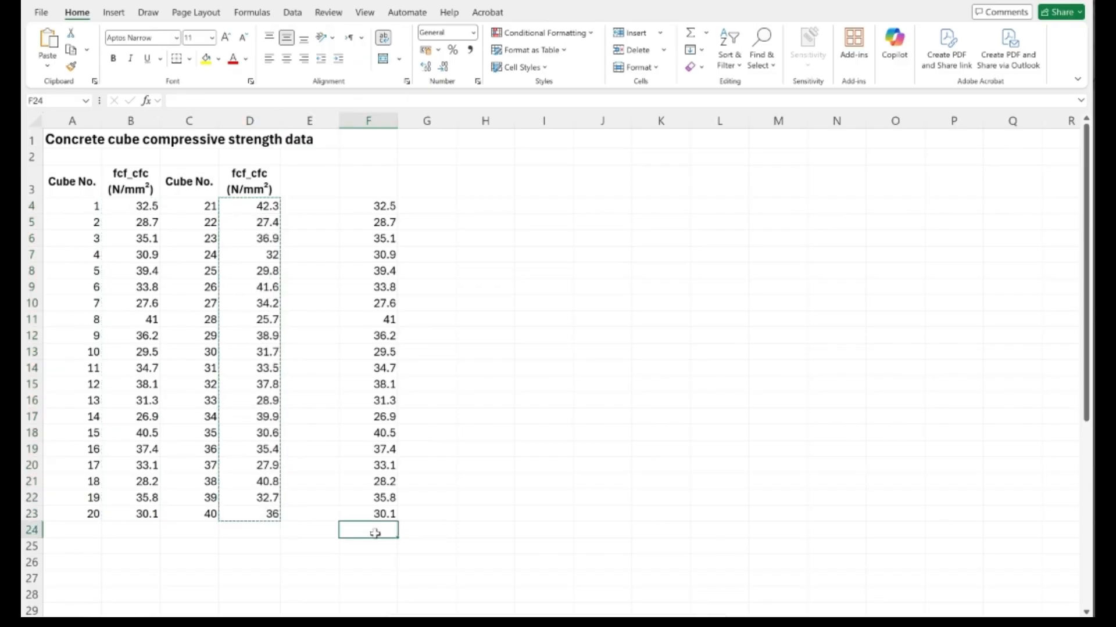
{"action": "key", "text": "ctrl+v"}
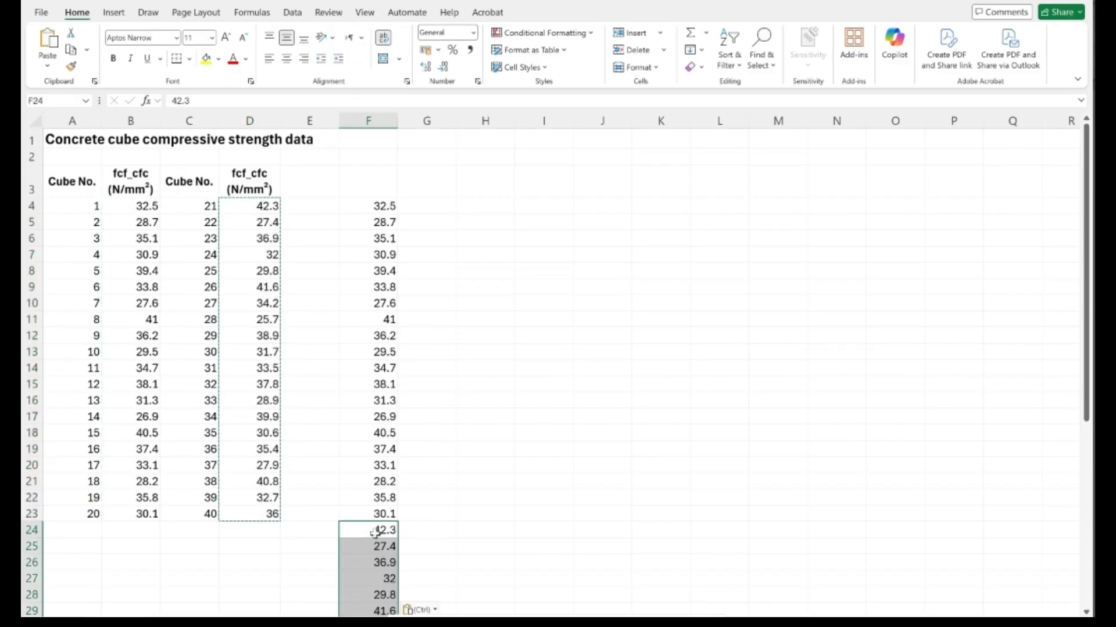
- Enter the heading "All values" in cell F3 above the combined strength data
{"action": "left_click", "coordinate": [377, 187]}
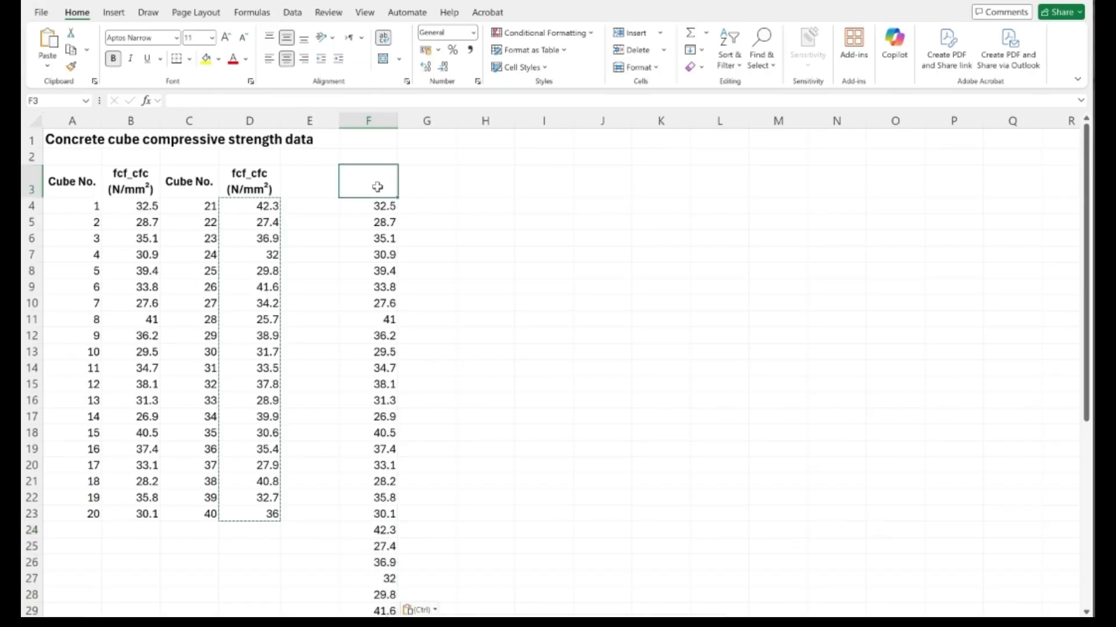
{"action": "type", "text": "A"}
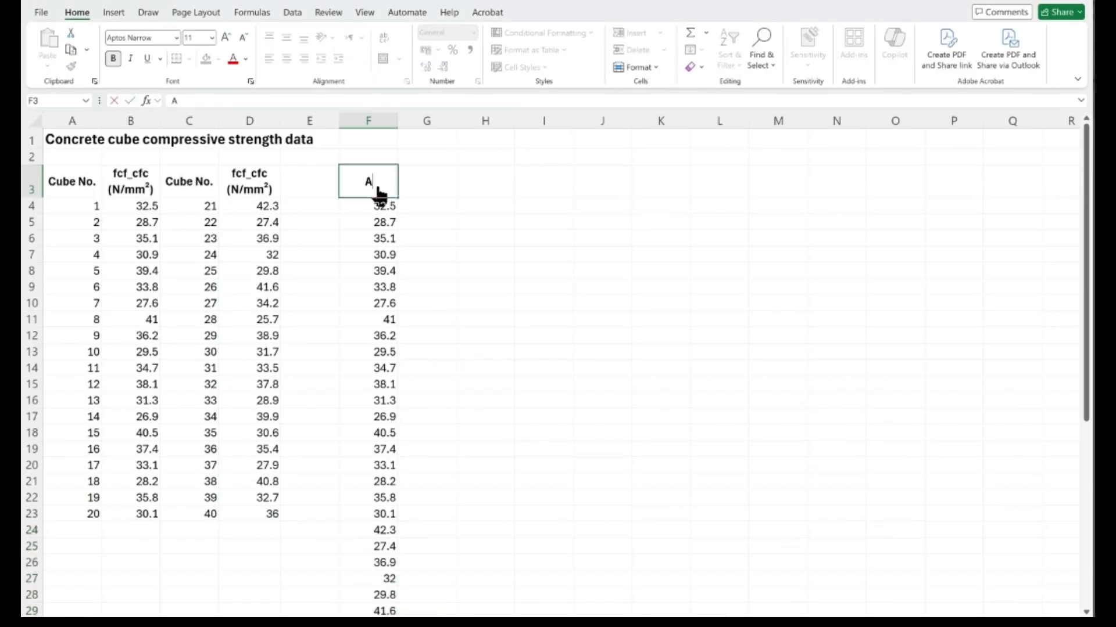
{"action": "type", "text": "ll values"}
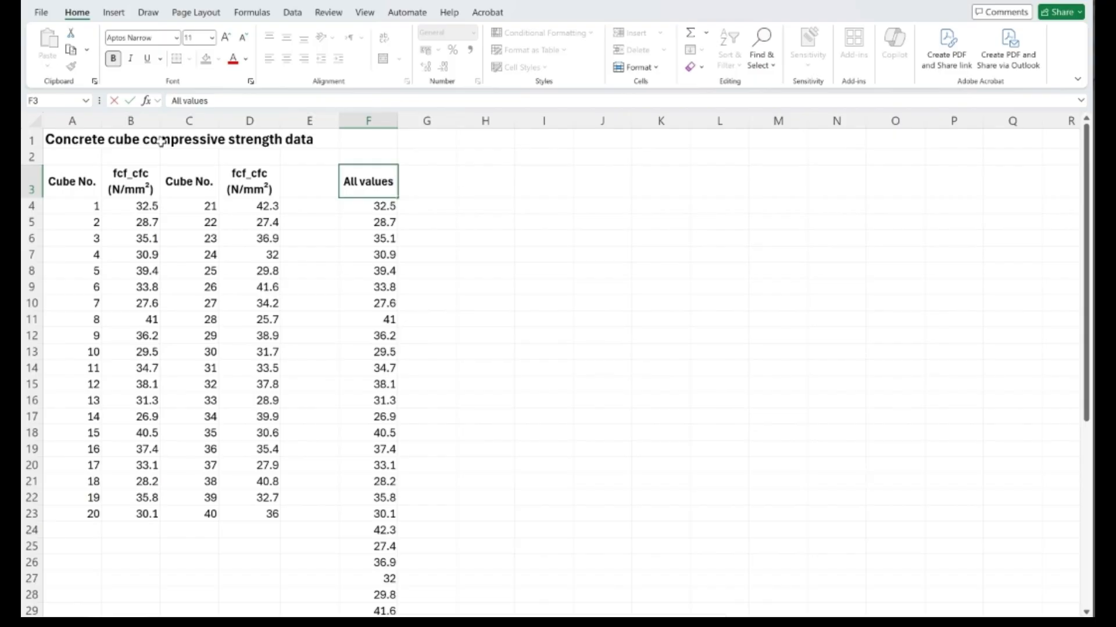
{"action": "left_click", "coordinate": [80, 119]}
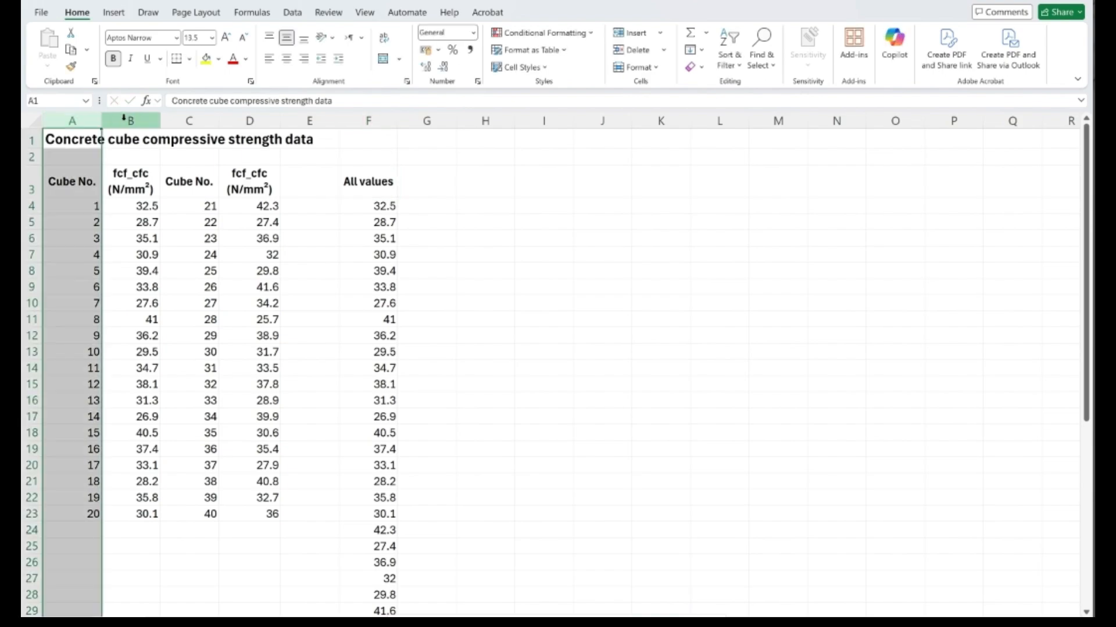
- Examine how column letters and row numbers identify individual cells, using columns B to D, rows 3 and 4, and cells A5 and F5
{"action": "left_click", "coordinate": [124, 119]}
{"action": "left_click", "coordinate": [184, 121]}
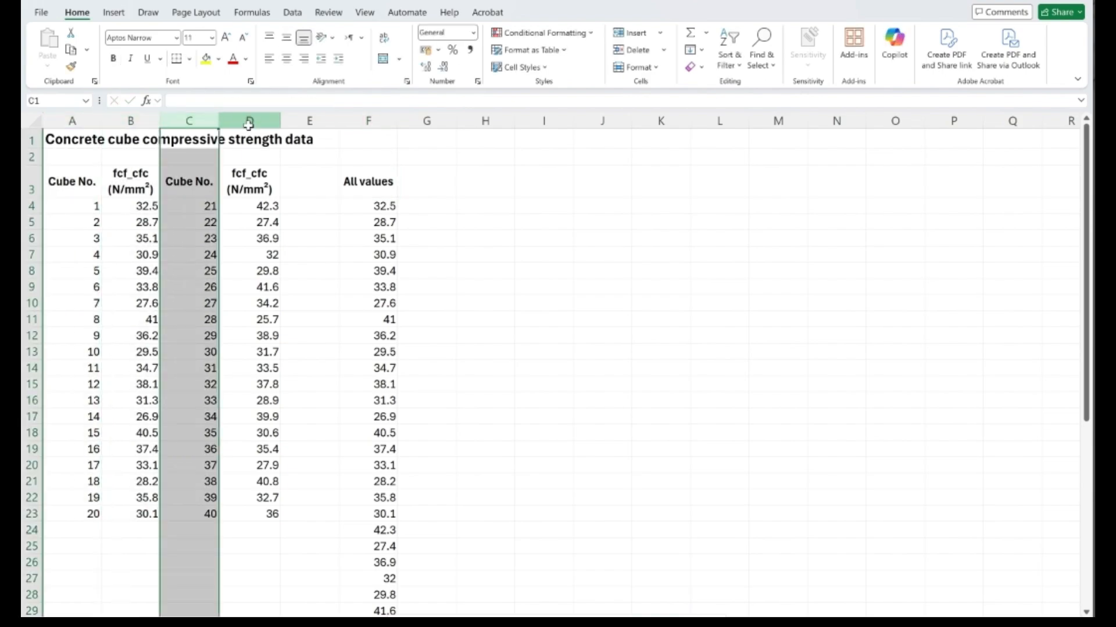
{"action": "left_click", "coordinate": [249, 122]}
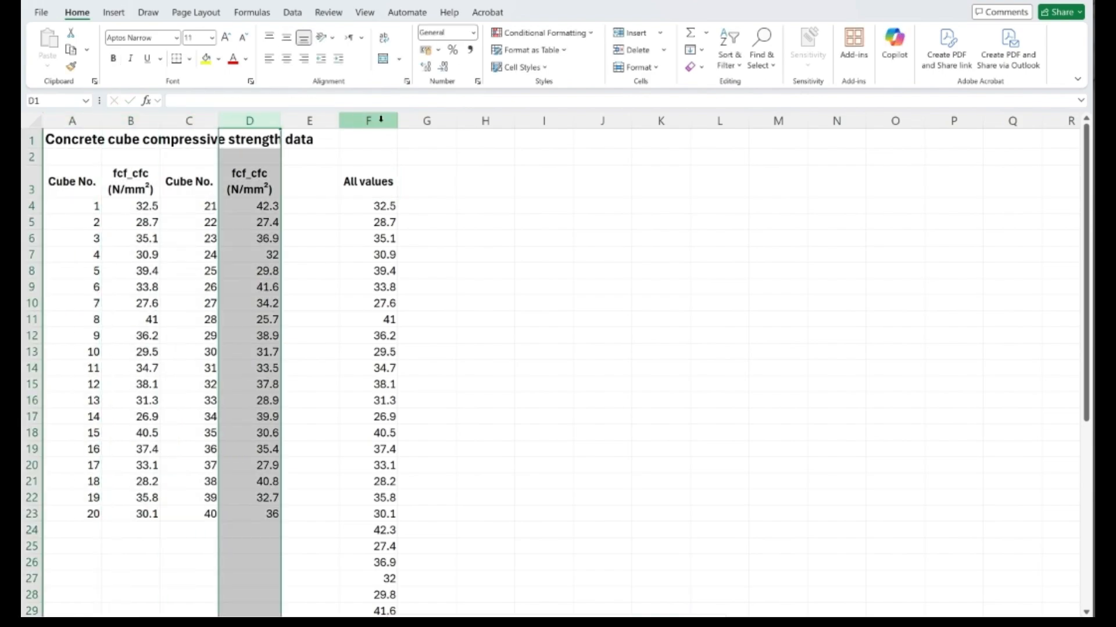
{"action": "left_click", "coordinate": [34, 185]}
{"action": "left_click", "coordinate": [33, 206]}
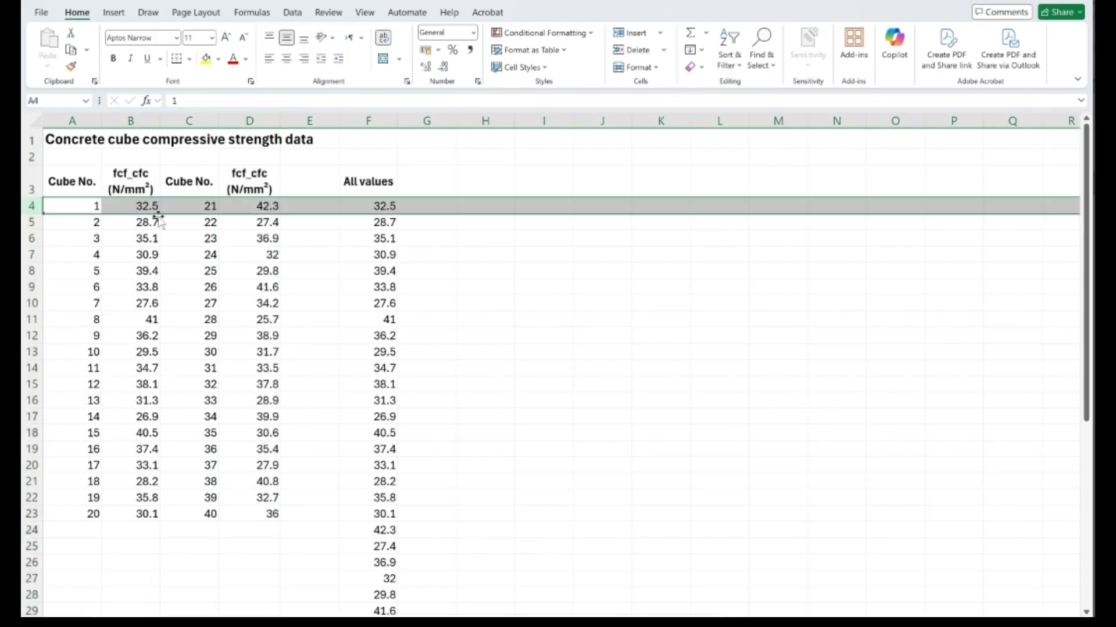
{"action": "left_click", "coordinate": [384, 224]}
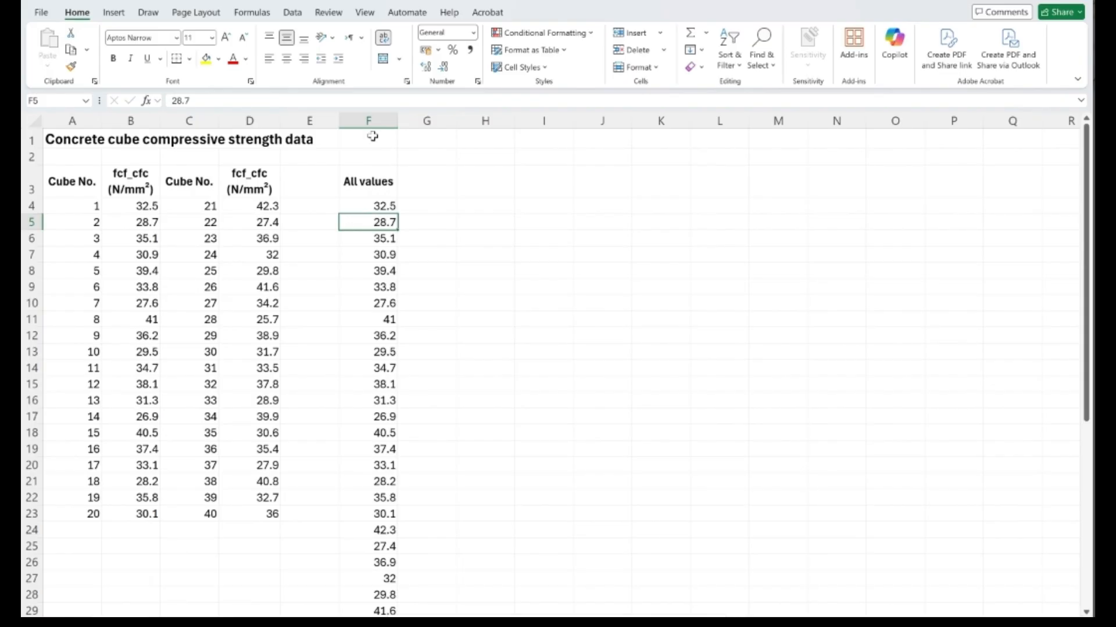
{"action": "left_click", "coordinate": [53, 225]}
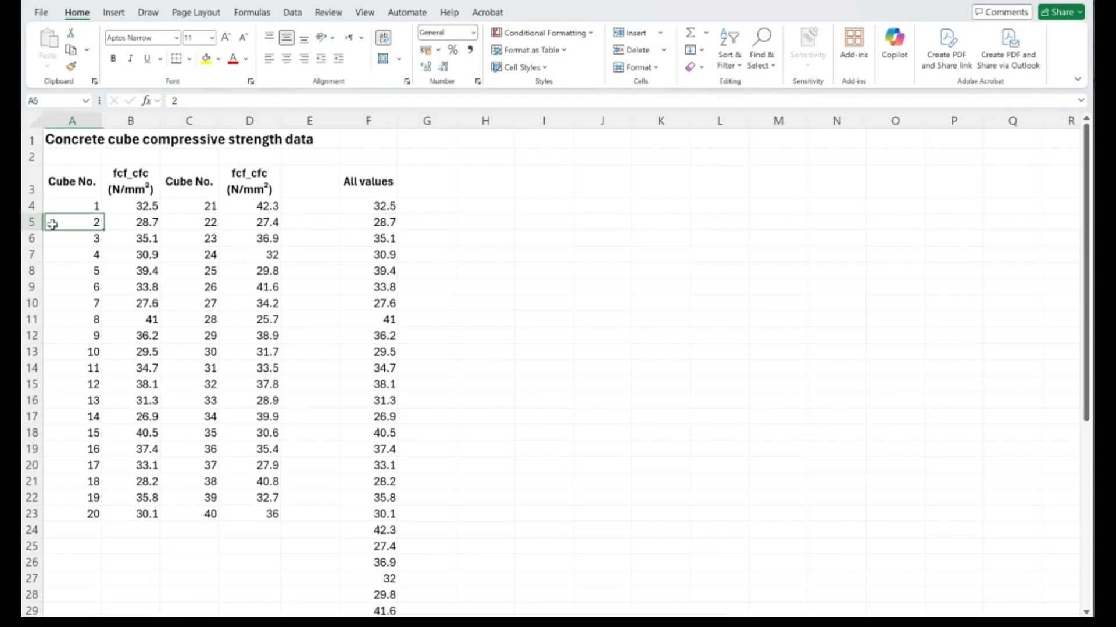
{"action": "left_click", "coordinate": [363, 226]}
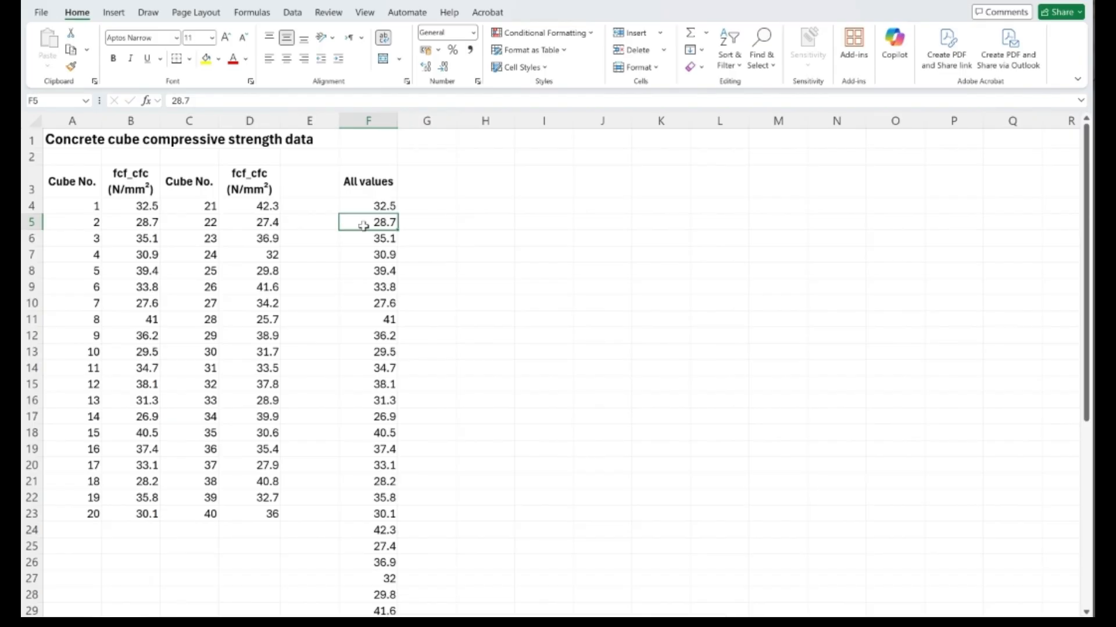
- Enter the label "Mean" in cell E44, just below the end of the combined strength data
{"action": "scroll", "coordinate": [364, 226], "scroll_direction": "down", "scroll_amount": 2}
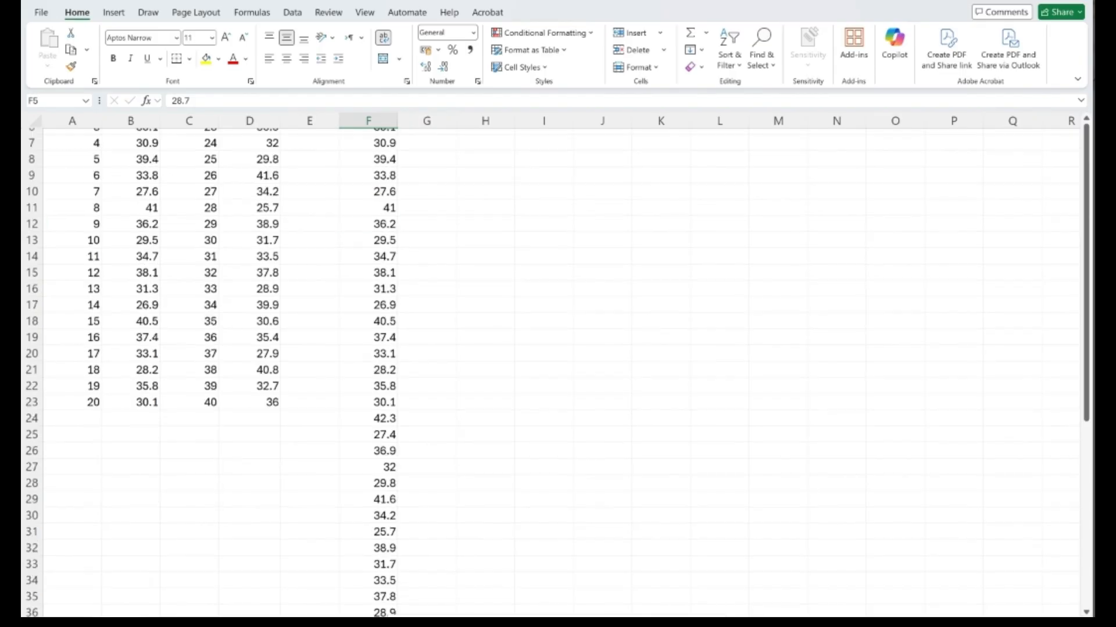
{"action": "scroll", "coordinate": [364, 226], "scroll_direction": "up", "scroll_amount": 1}
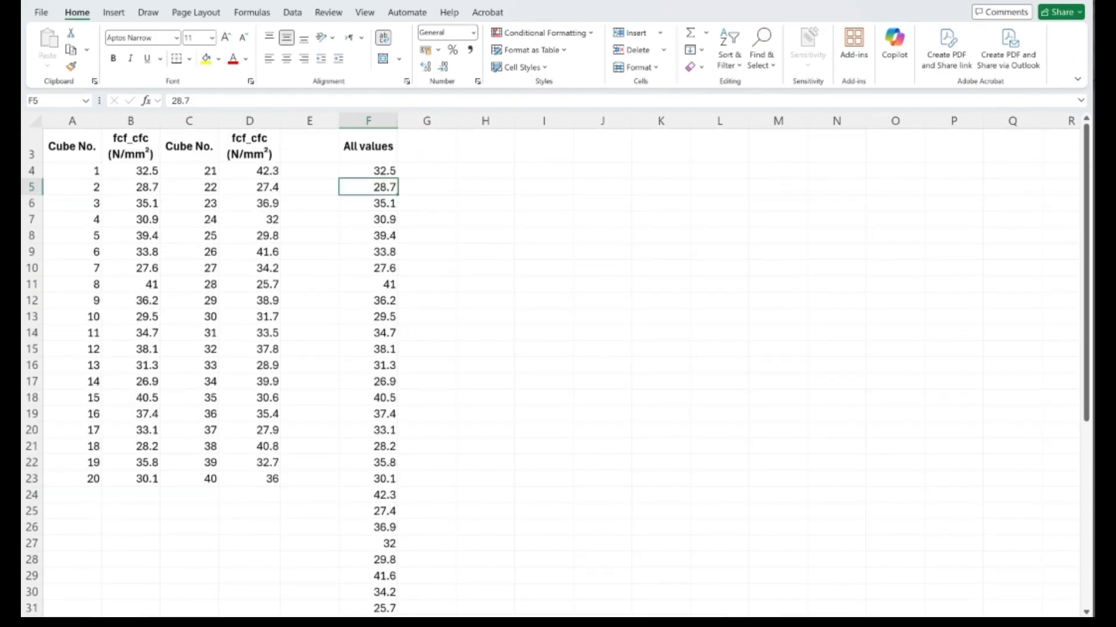
{"action": "scroll", "coordinate": [555, 372], "scroll_direction": "down", "scroll_amount": 1}
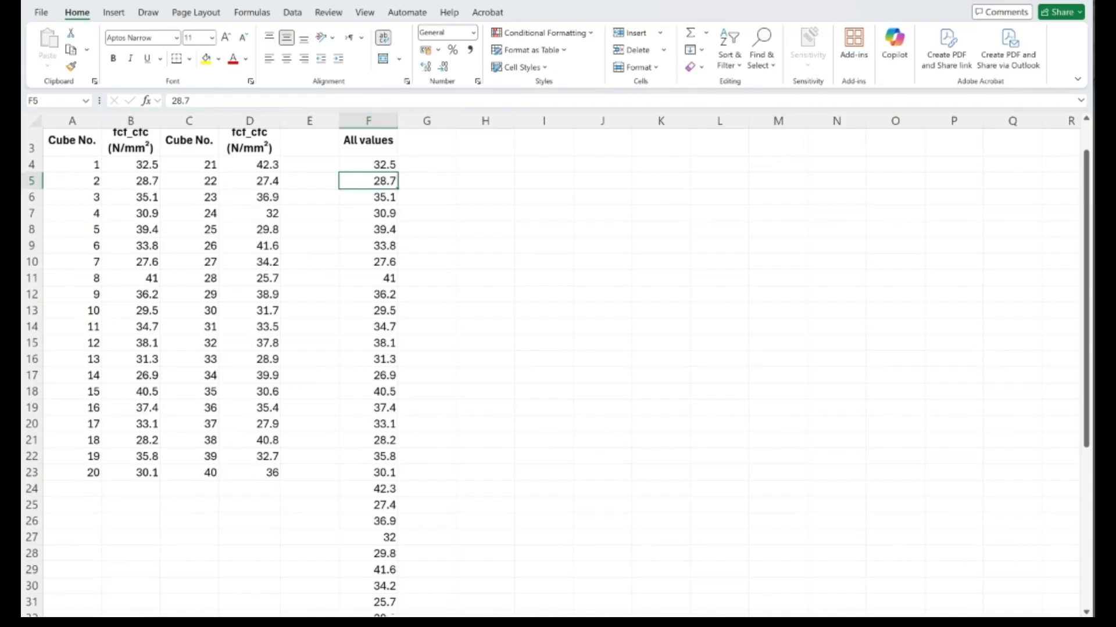
{"action": "scroll", "coordinate": [211, 373], "scroll_direction": "down", "scroll_amount": 1}
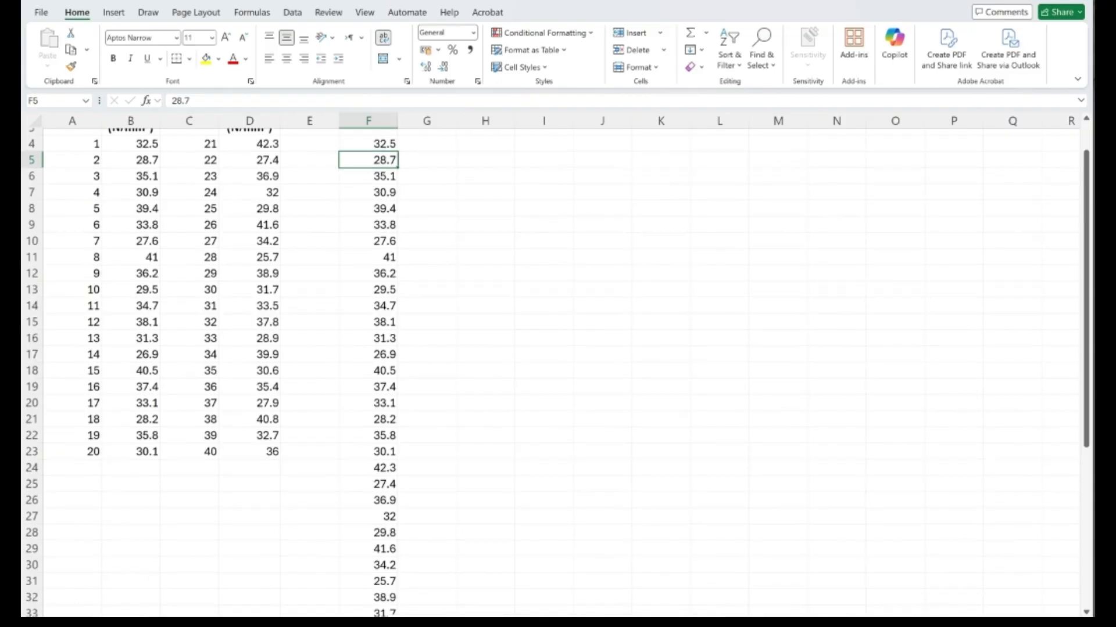
{"action": "scroll", "coordinate": [555, 372], "scroll_direction": "down", "scroll_amount": 6}
{"action": "scroll", "coordinate": [555, 372], "scroll_direction": "down", "scroll_amount": 1}
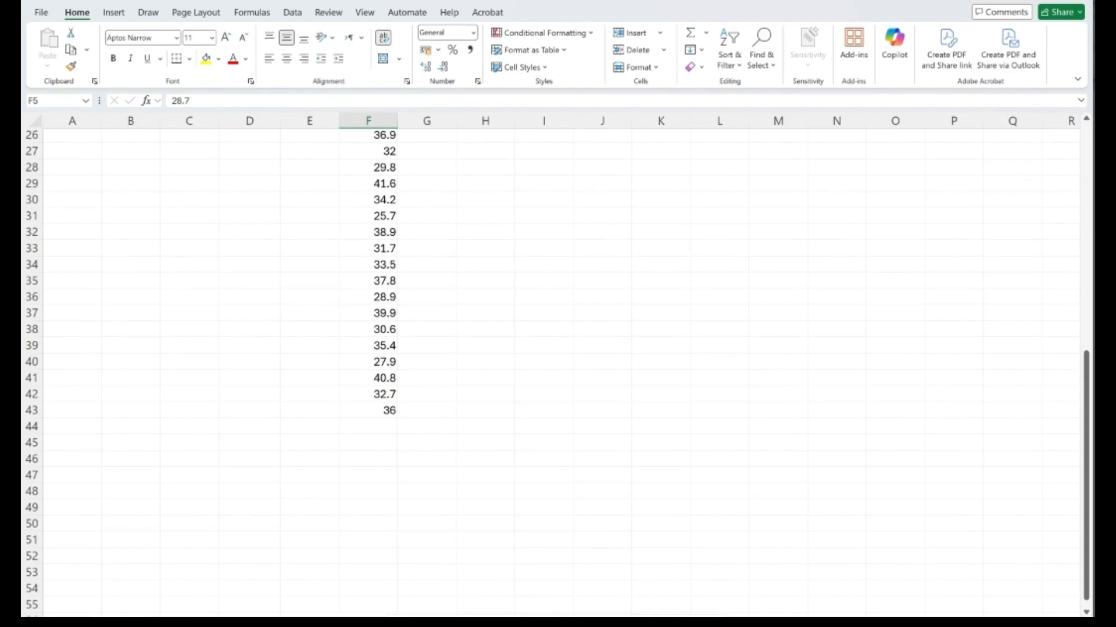
{"action": "left_click", "coordinate": [380, 430]}
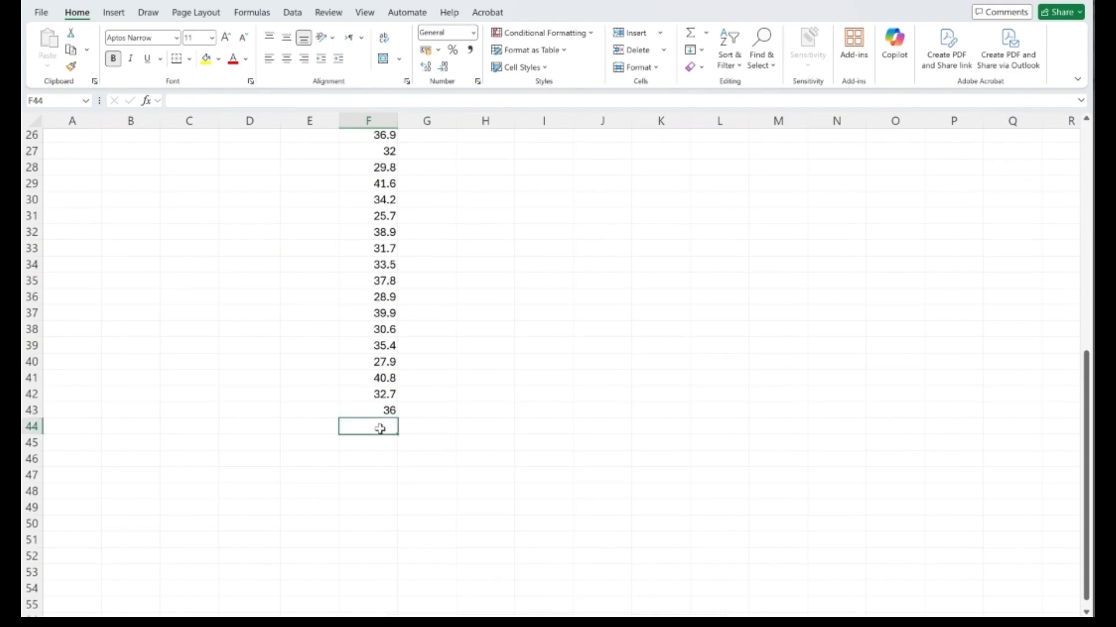
{"action": "left_click", "coordinate": [324, 428]}
{"action": "type", "text": "Me"}
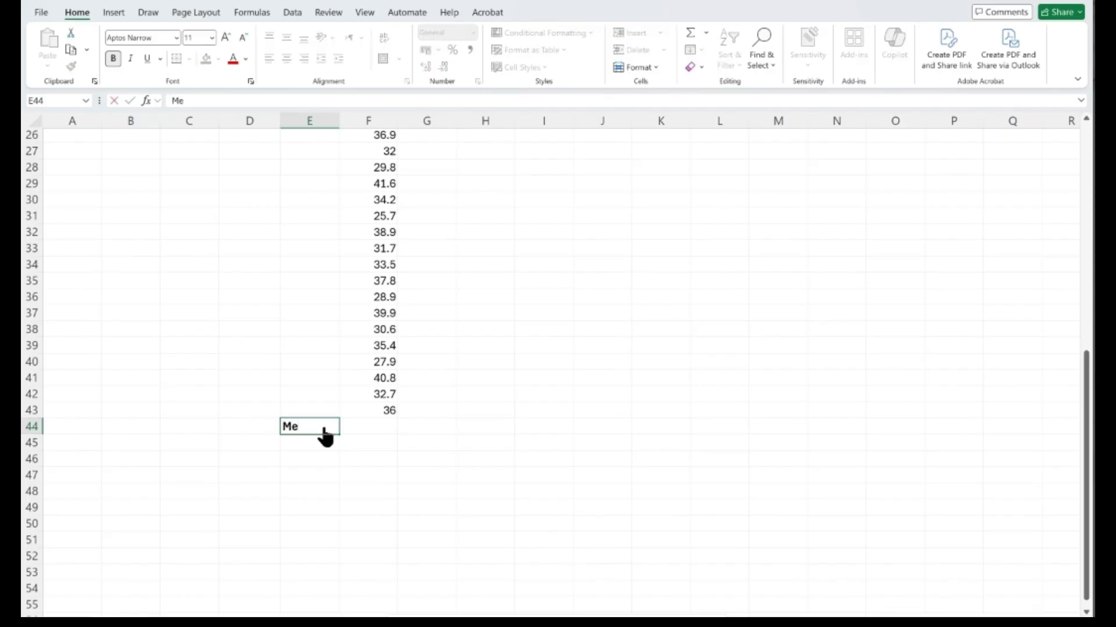
{"action": "type", "text": "an"}
{"action": "left_click", "coordinate": [361, 426]}
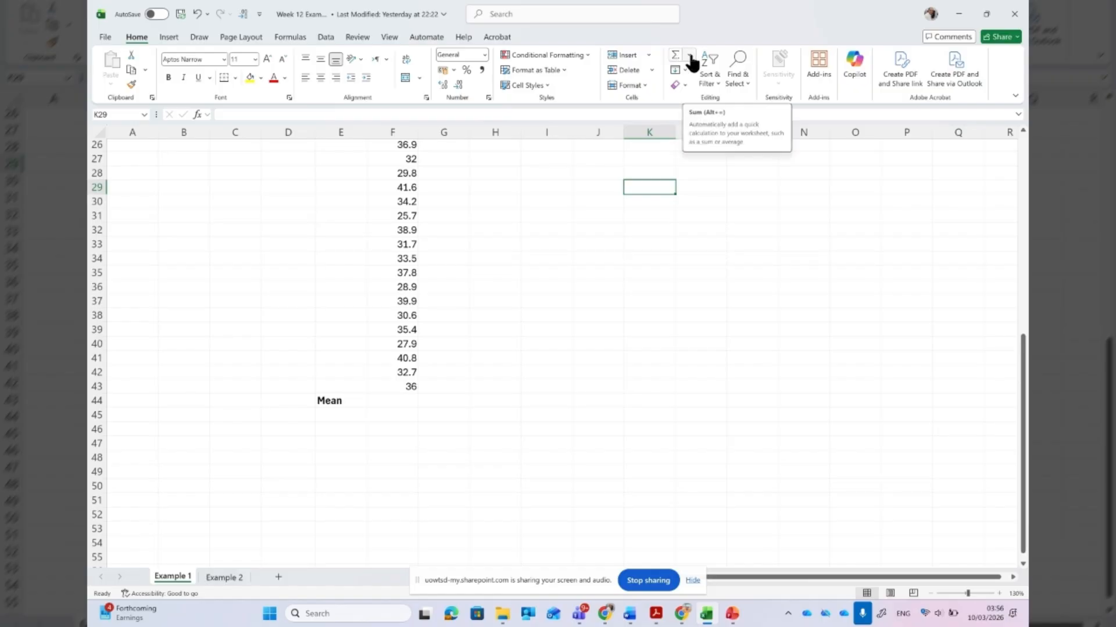
{"action": "left_click", "coordinate": [690, 57]}
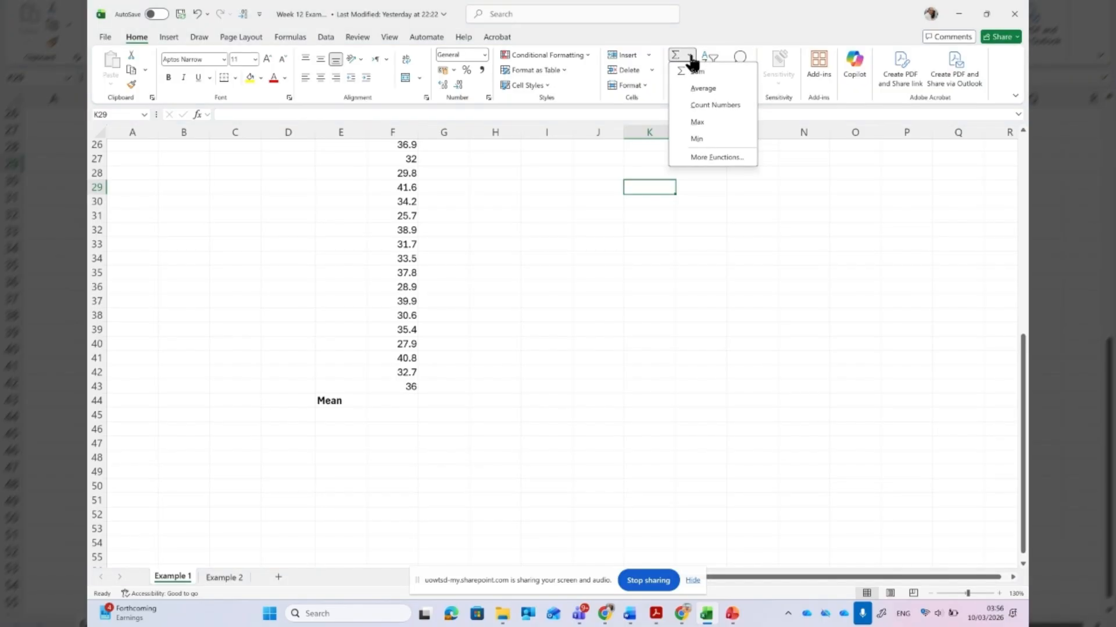
{"action": "left_click", "coordinate": [654, 261]}
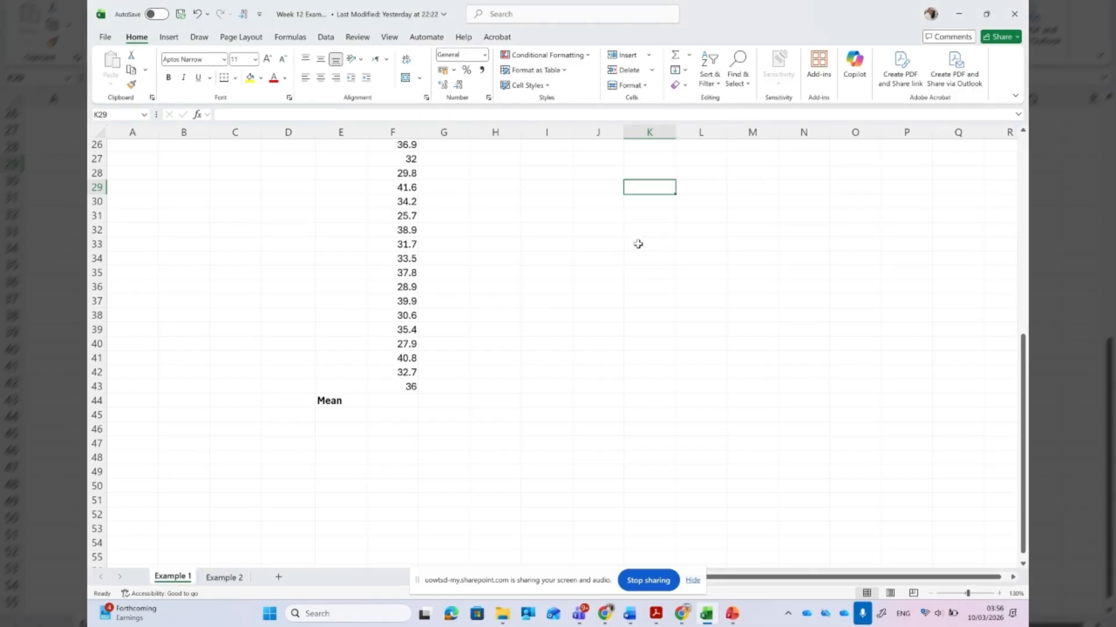
{"action": "left_click", "coordinate": [404, 404]}
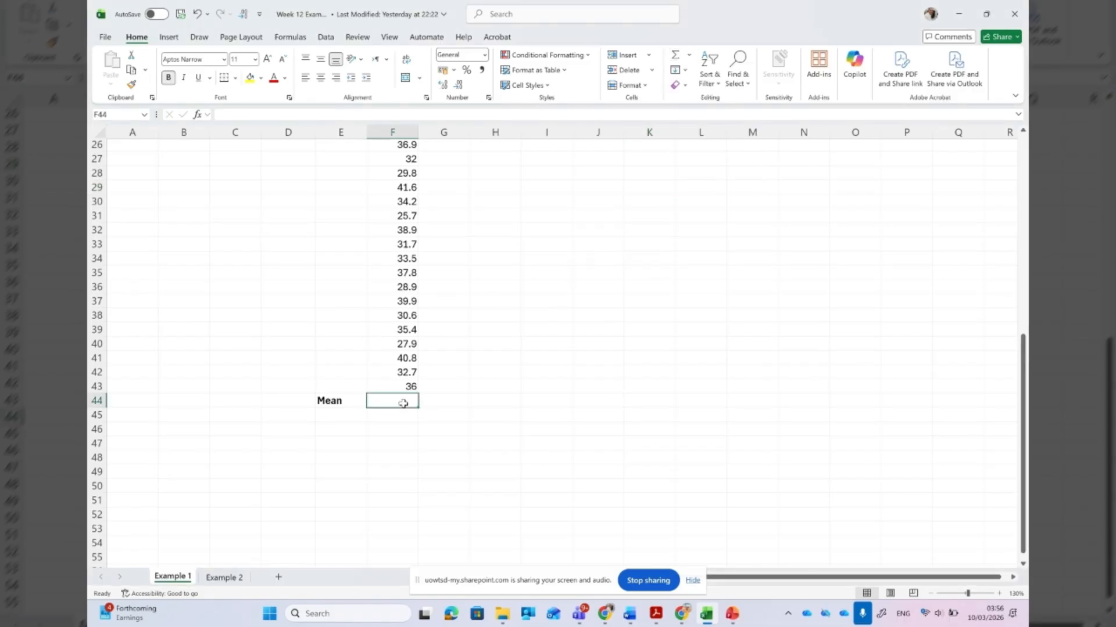
{"action": "left_click", "coordinate": [557, 325]}
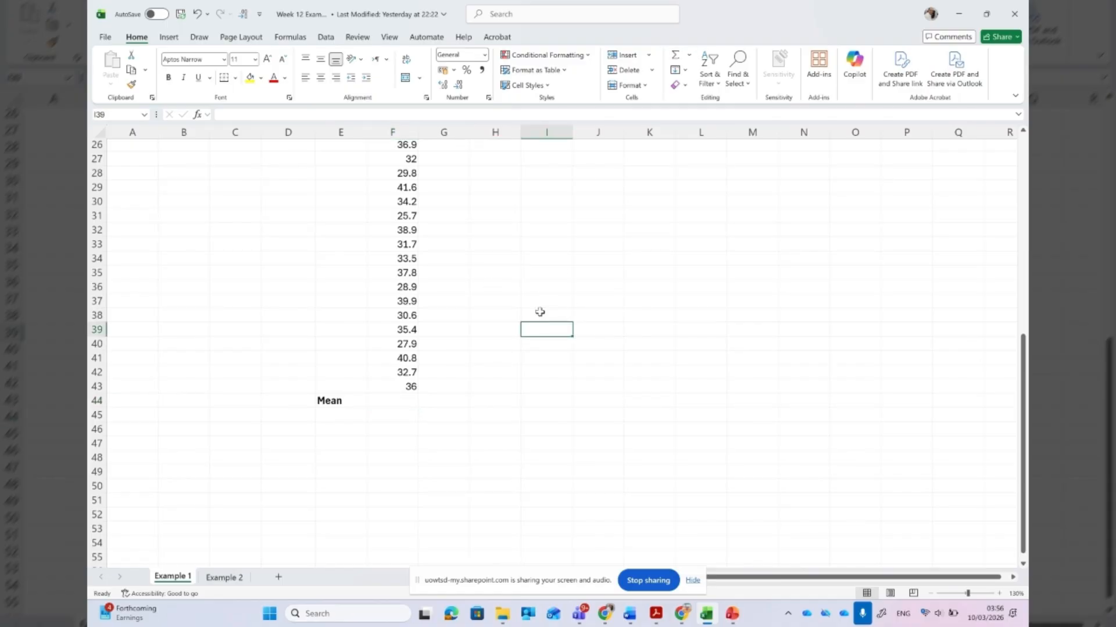
- Calculate the mean of all cube strengths in cell F44 with the AVERAGE function over F4:F43
{"action": "left_click", "coordinate": [394, 403]}
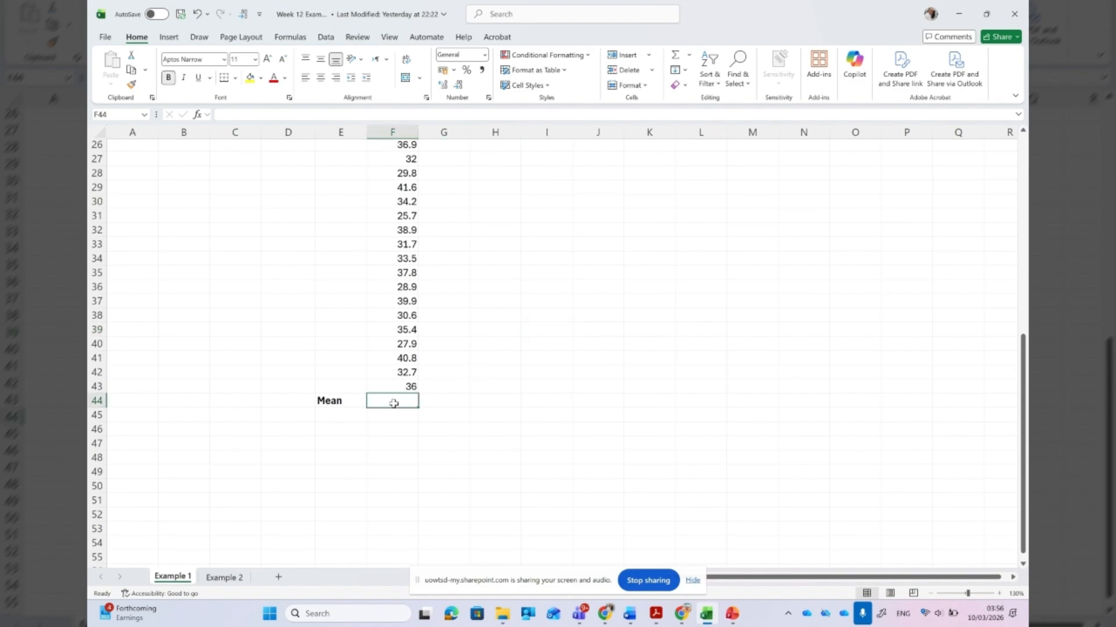
{"action": "left_click", "coordinate": [689, 55]}
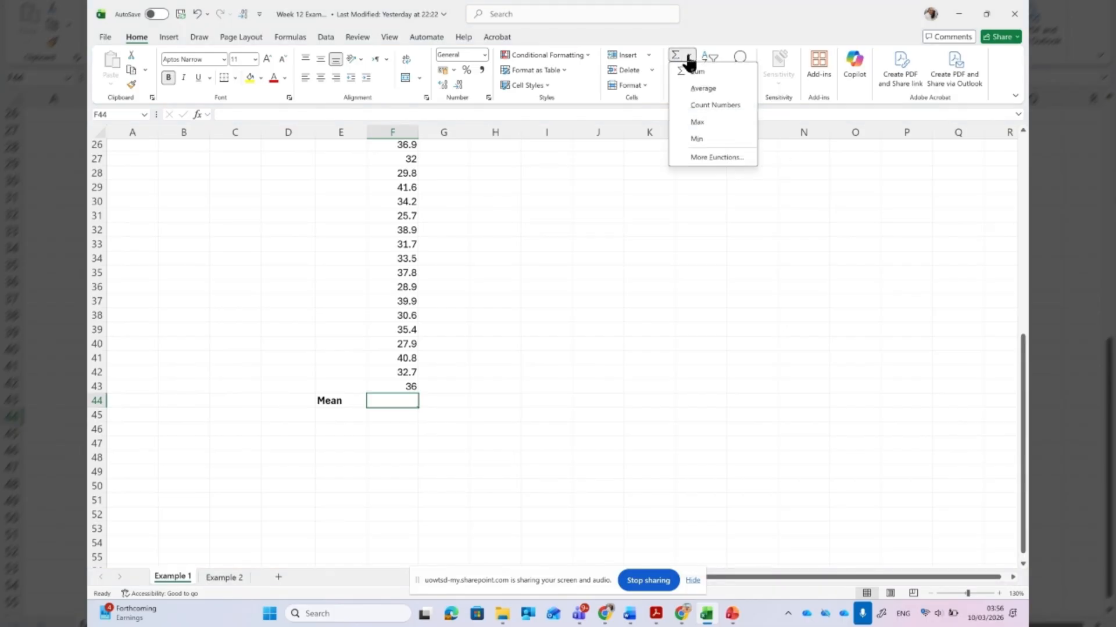
{"action": "left_click", "coordinate": [704, 89]}
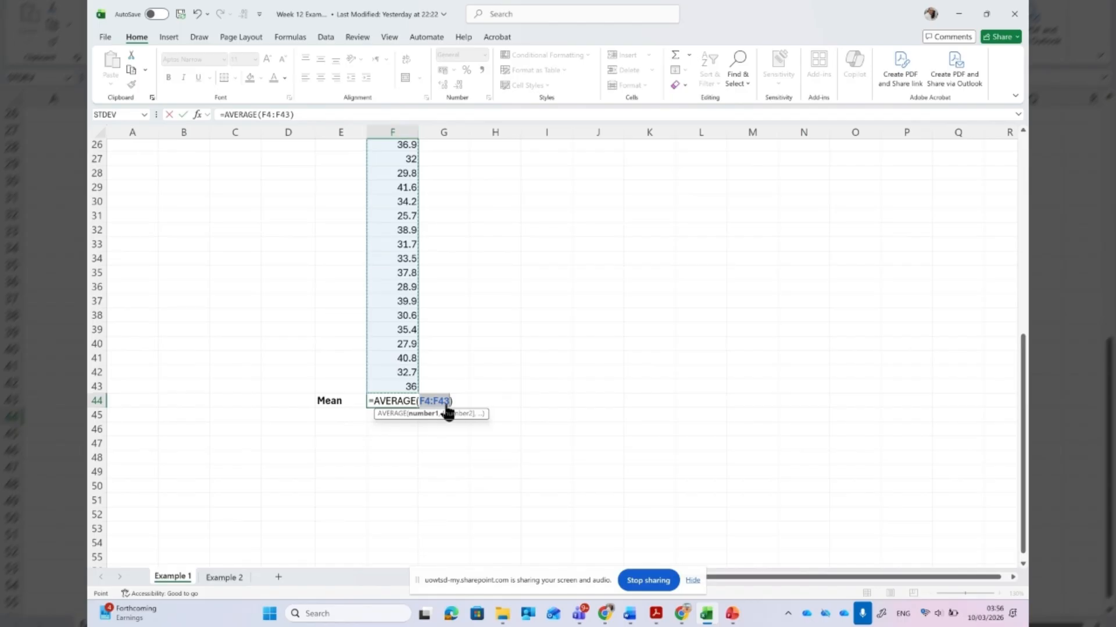
{"action": "key", "text": "Return"}
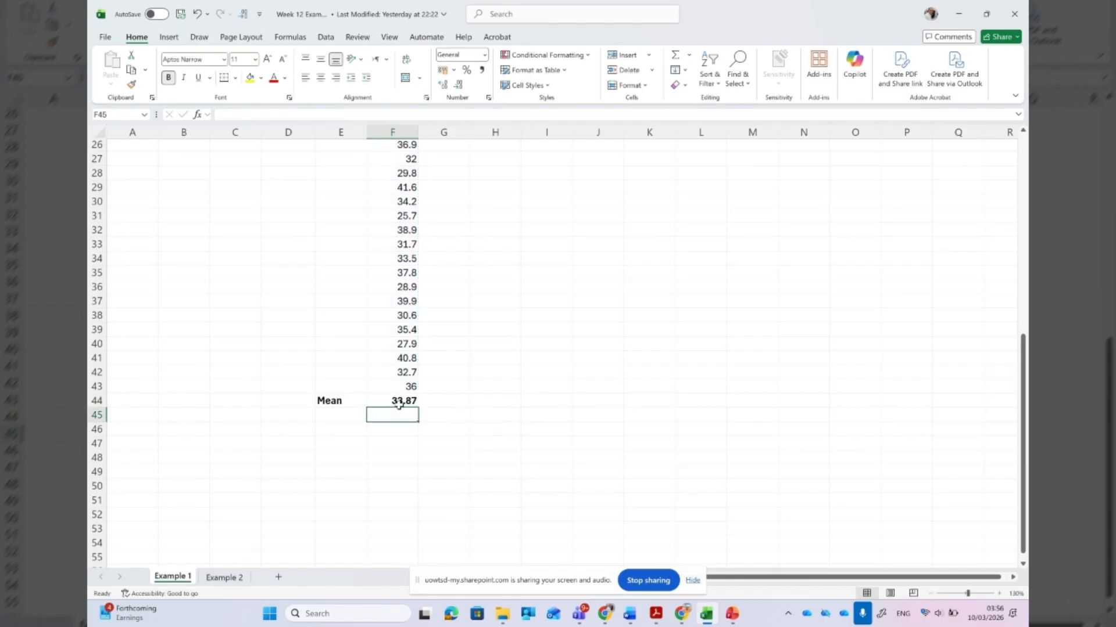
- Examine the mean formula in cell F44 and the first and last cells of its range, F4 and F43
{"action": "left_click", "coordinate": [398, 403]}
{"action": "scroll", "coordinate": [398, 403], "scroll_direction": "up", "scroll_amount": 2}
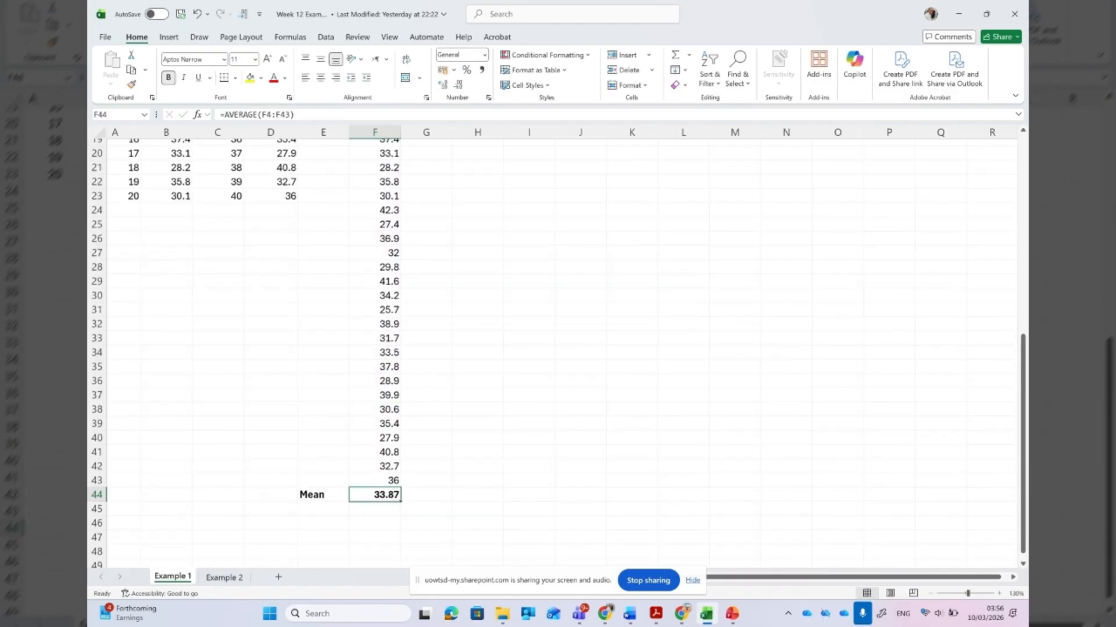
{"action": "scroll", "coordinate": [398, 404], "scroll_direction": "up", "scroll_amount": 5}
{"action": "scroll", "coordinate": [555, 353], "scroll_direction": "up", "scroll_amount": 1}
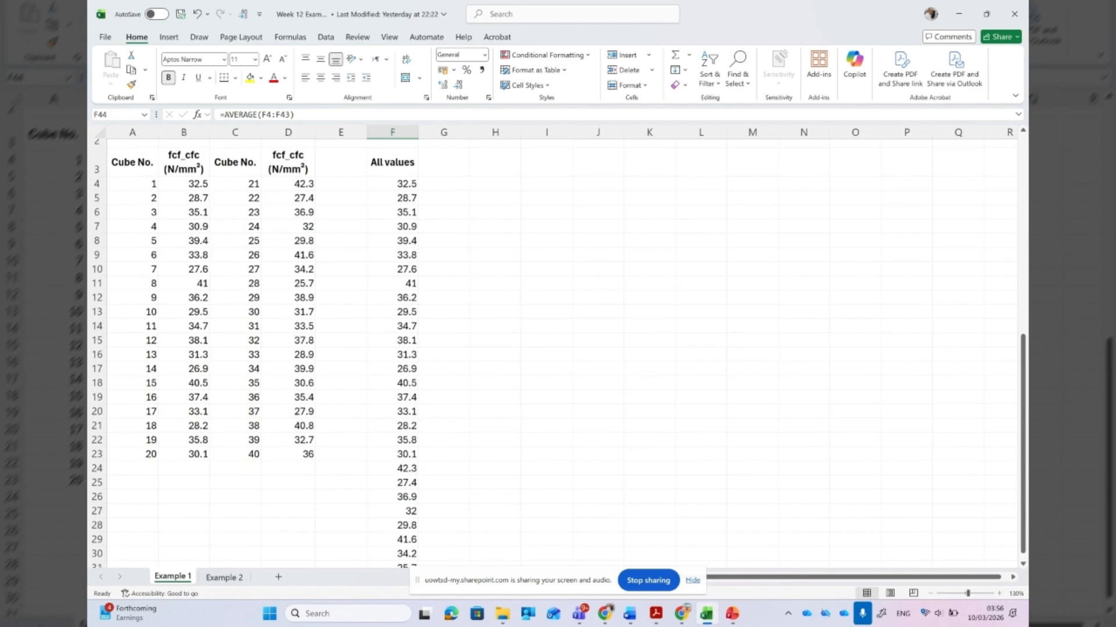
{"action": "left_click", "coordinate": [395, 182]}
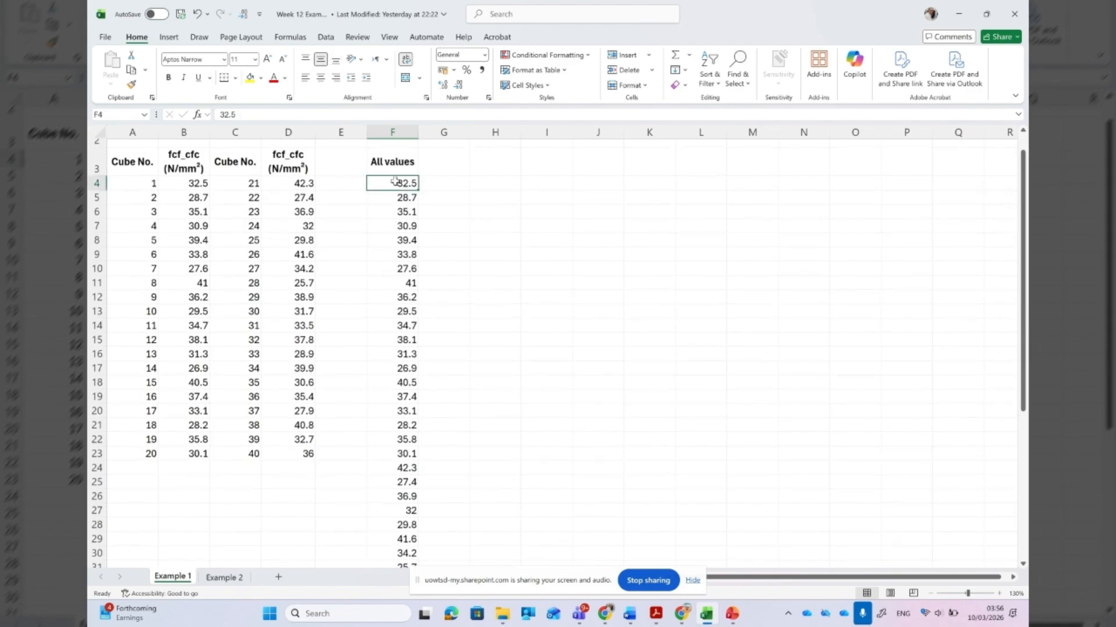
{"action": "scroll", "coordinate": [460, 320], "scroll_direction": "down", "scroll_amount": 9}
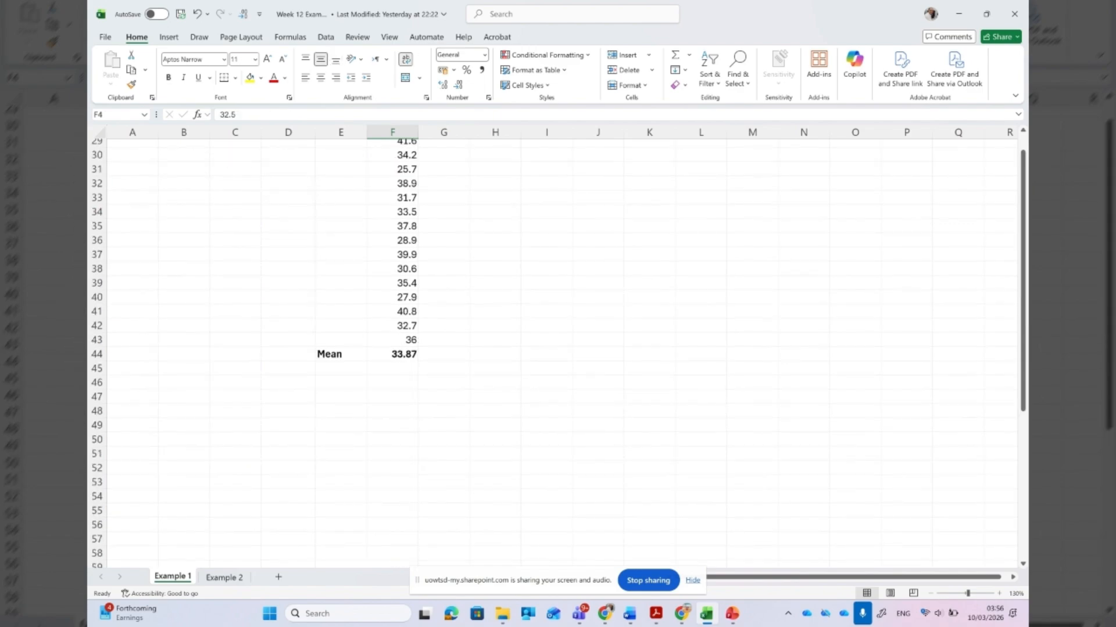
{"action": "scroll", "coordinate": [365, 467], "scroll_direction": "up", "scroll_amount": 2}
{"action": "left_click", "coordinate": [409, 404]}
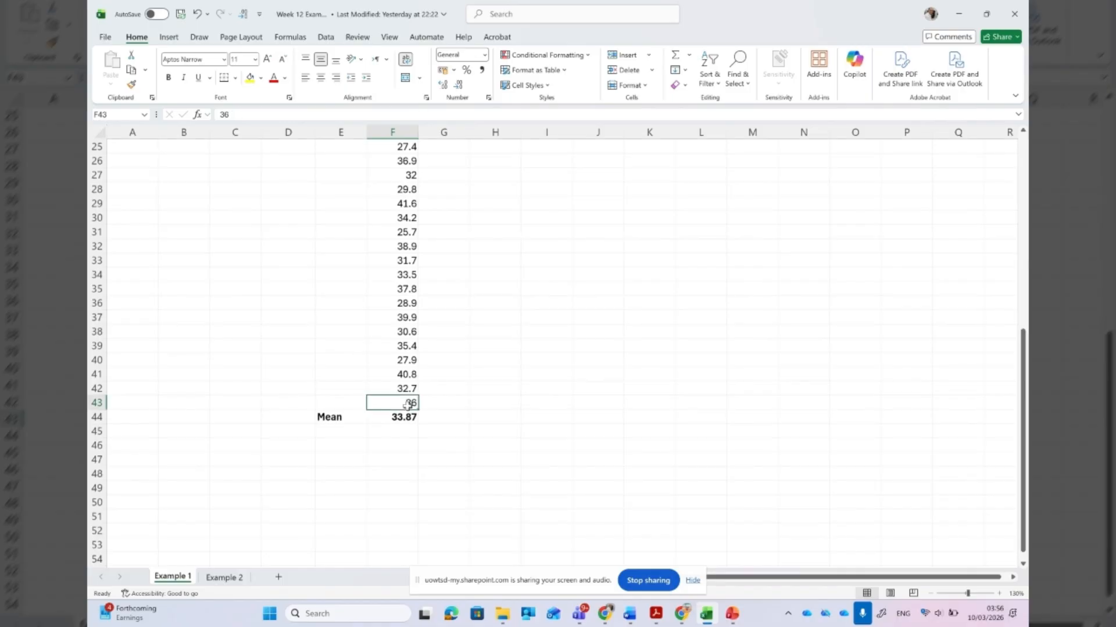
- Enter the label "Median" in cell E45, directly below the "Mean" label
{"action": "left_click", "coordinate": [340, 431]}
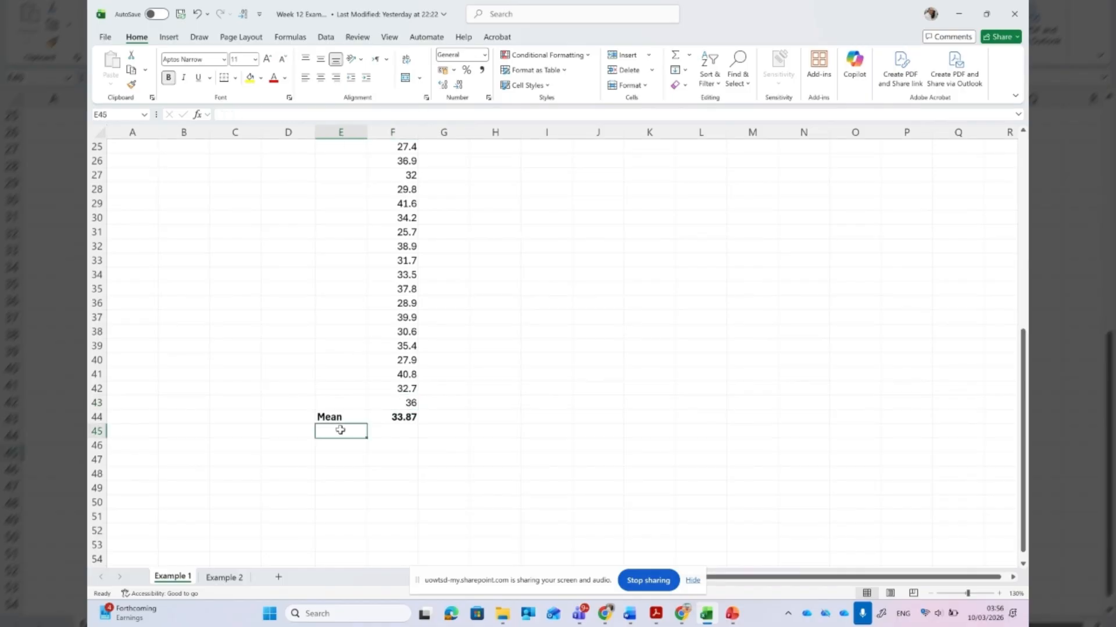
{"action": "type", "text": "Median"}
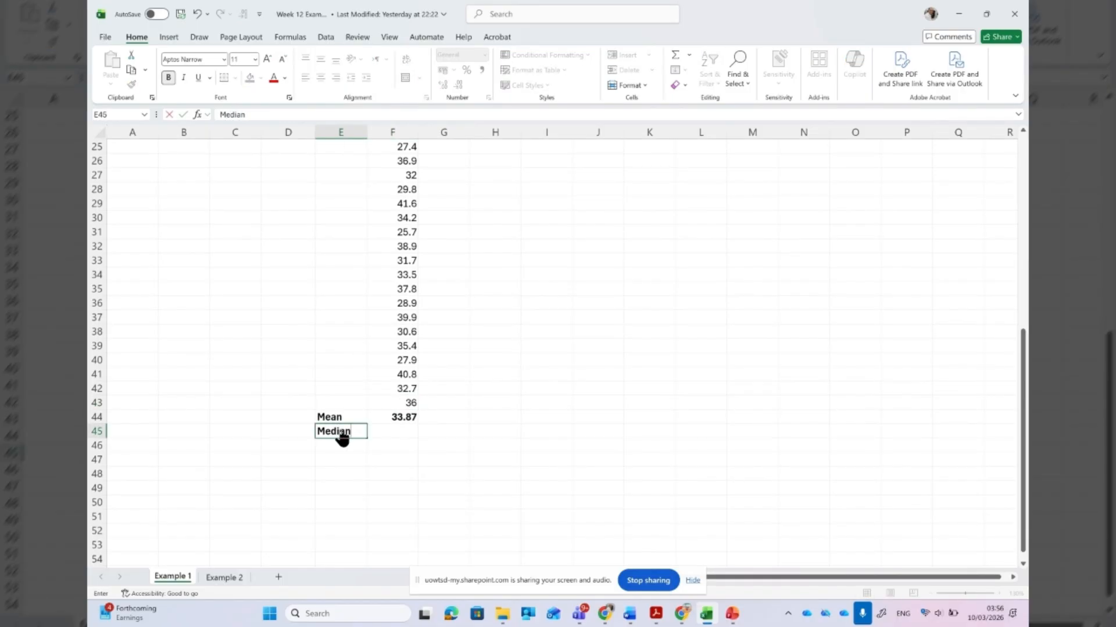
{"action": "key", "text": "ctrl+Return"}
{"action": "key", "text": "Right"}
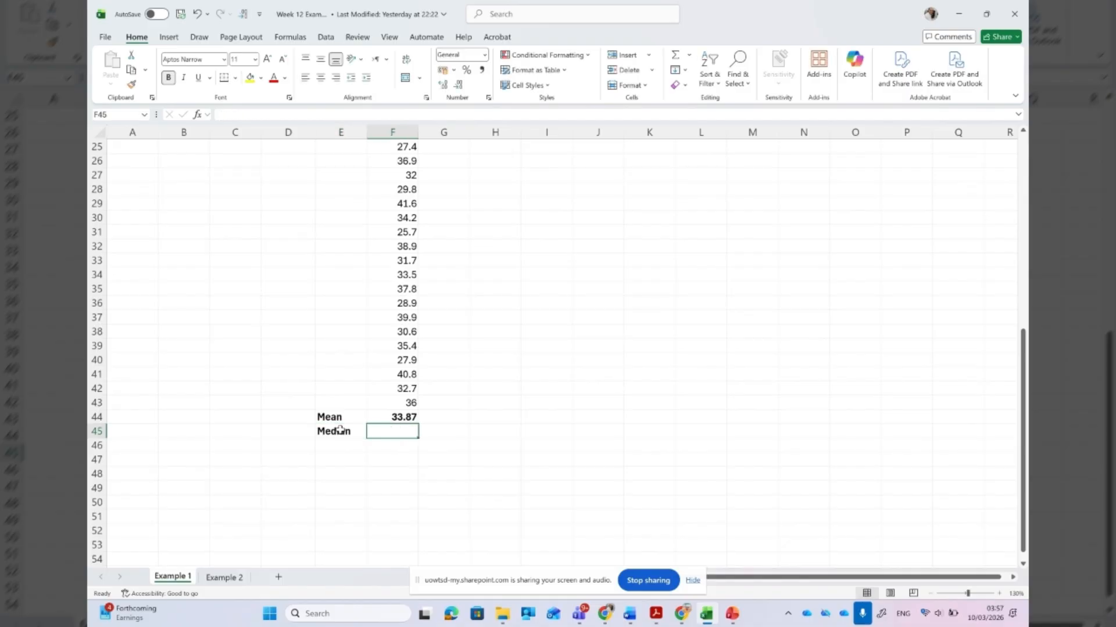
- Examine the order of the combined strength values from F4 down to F43 and the empty median cell F45
{"action": "scroll", "coordinate": [340, 430], "scroll_direction": "up", "scroll_amount": 1}
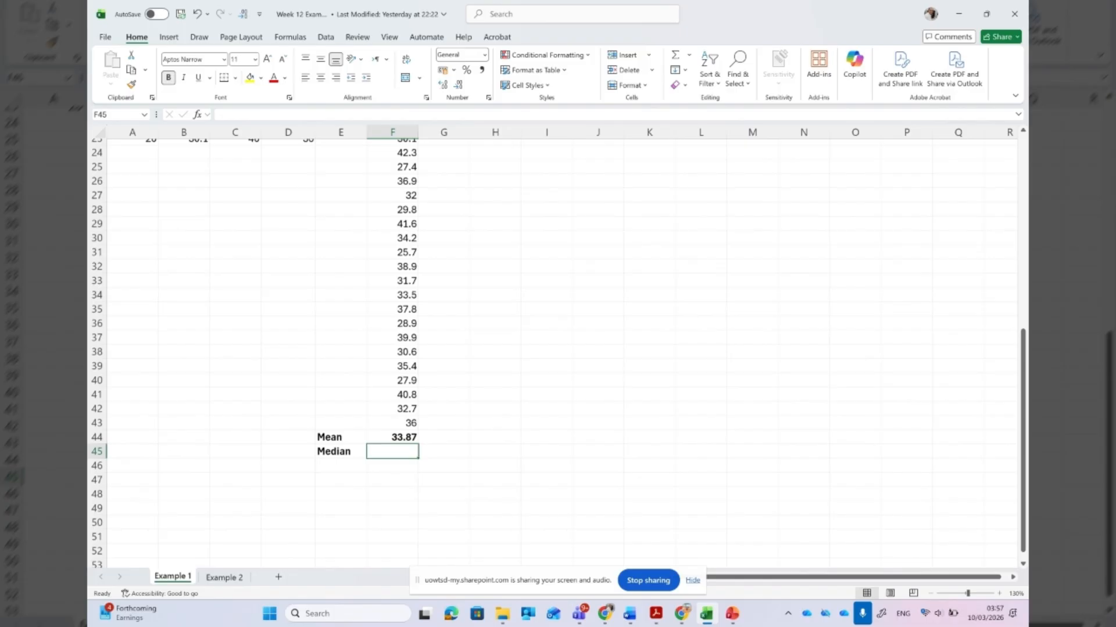
{"action": "scroll", "coordinate": [555, 349], "scroll_direction": "up", "scroll_amount": 7}
{"action": "scroll", "coordinate": [555, 349], "scroll_direction": "down", "scroll_amount": 6}
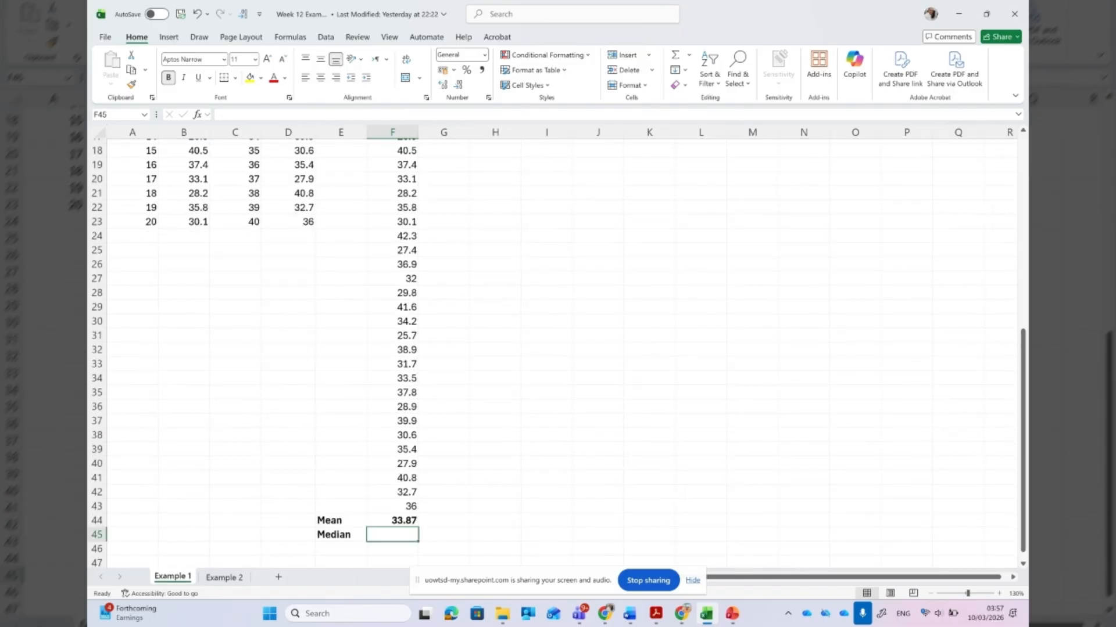
{"action": "scroll", "coordinate": [555, 349], "scroll_direction": "down", "scroll_amount": 2}
{"action": "scroll", "coordinate": [555, 349], "scroll_direction": "up", "scroll_amount": 6}
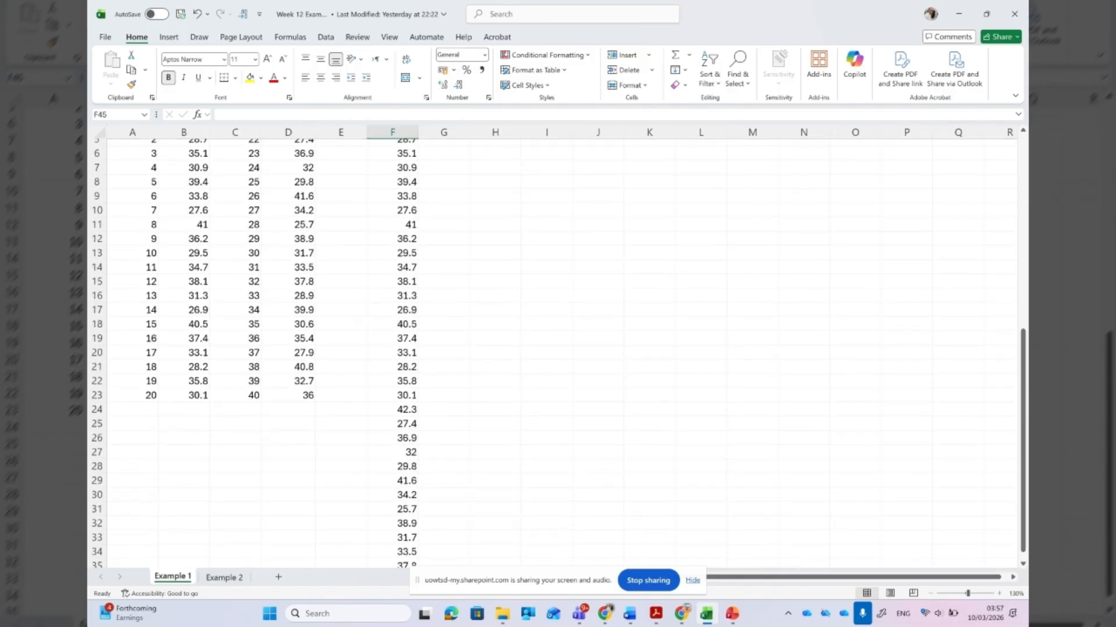
{"action": "scroll", "coordinate": [555, 349], "scroll_direction": "up", "scroll_amount": 1}
{"action": "scroll", "coordinate": [324, 418], "scroll_direction": "down", "scroll_amount": 1}
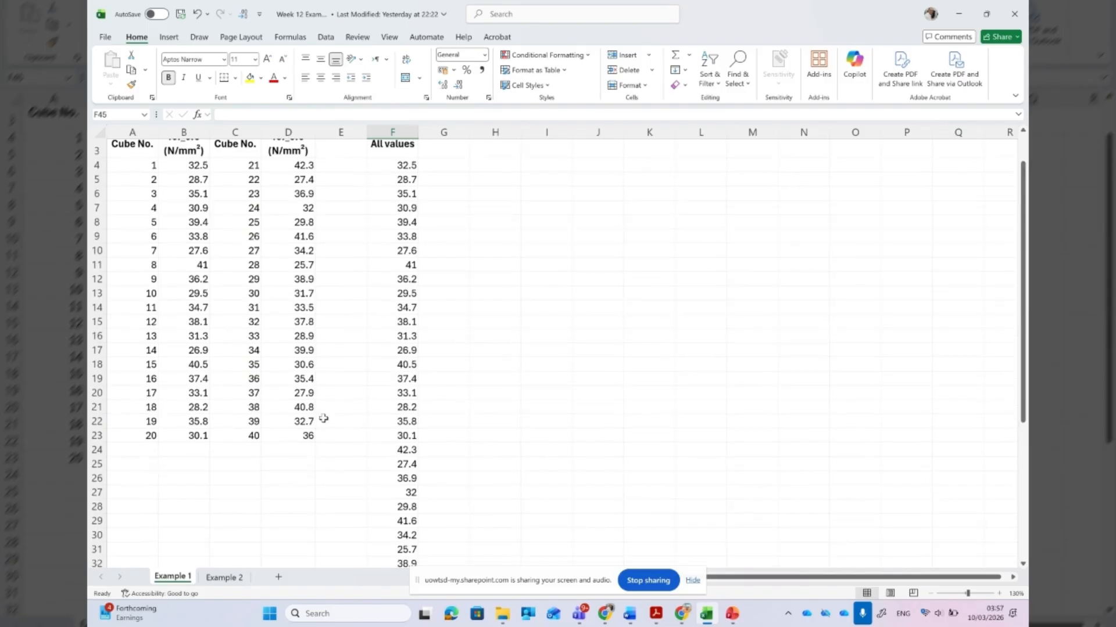
{"action": "left_click", "coordinate": [402, 167]}
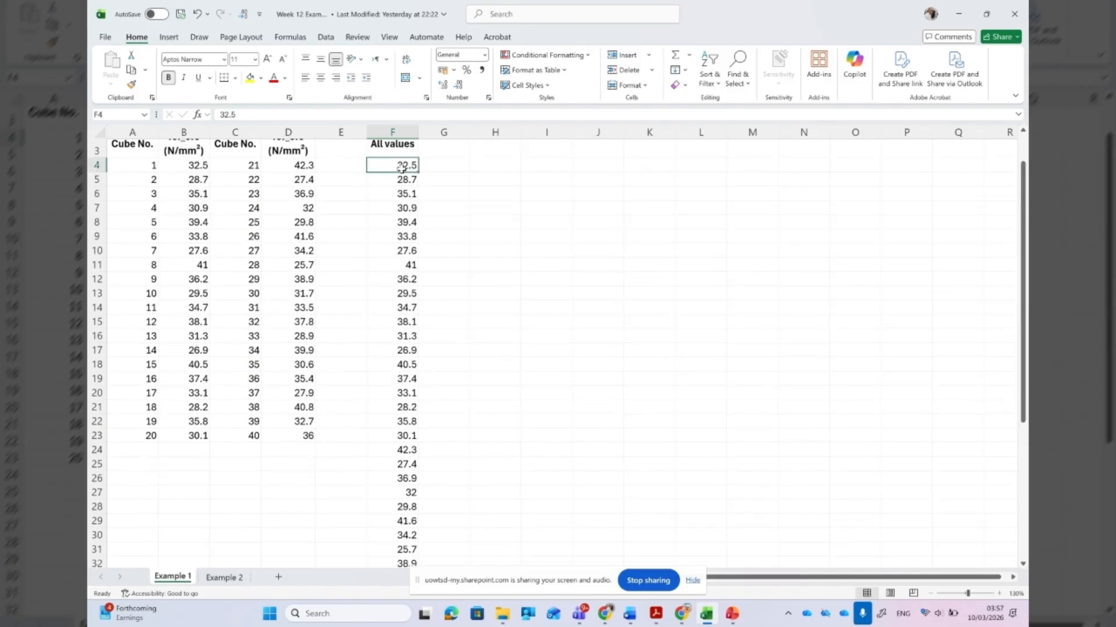
{"action": "left_click_drag", "start_coordinate": [402, 168], "coordinate": [409, 524]}
{"action": "scroll", "coordinate": [392, 462], "scroll_direction": "down", "scroll_amount": 2}
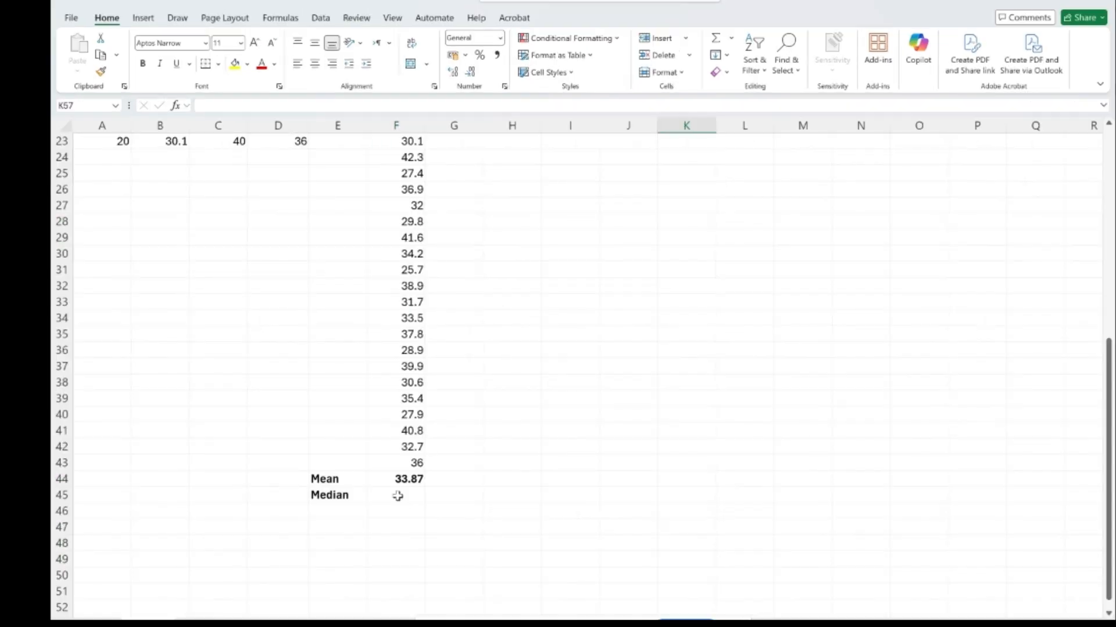
{"action": "left_click", "coordinate": [393, 462]}
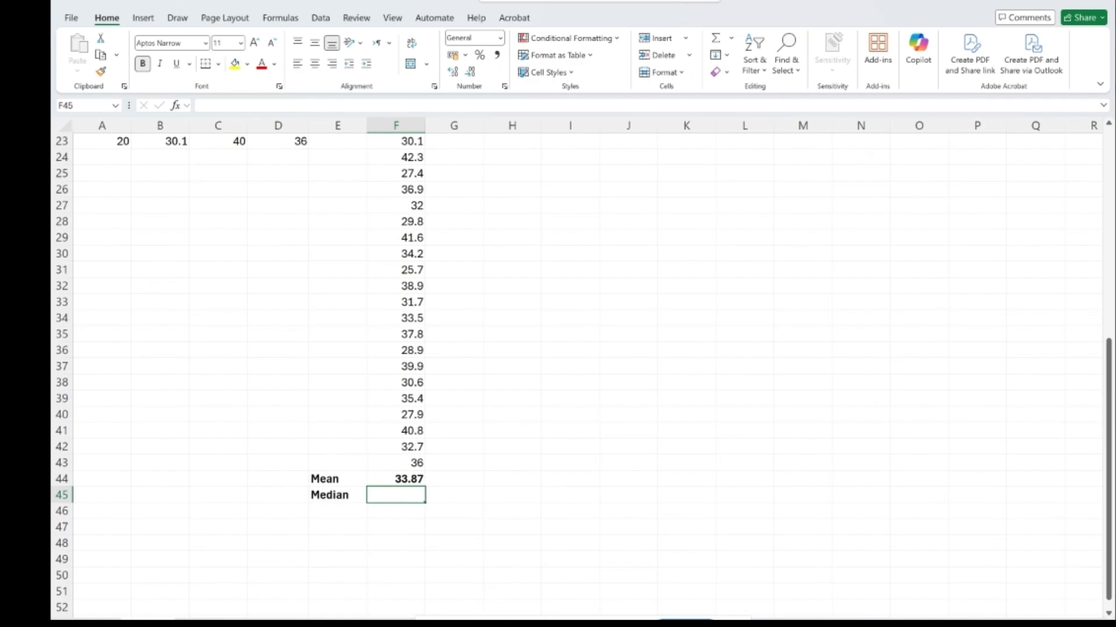
{"action": "scroll", "coordinate": [397, 496], "scroll_direction": "up", "scroll_amount": 5}
{"action": "scroll", "coordinate": [390, 486], "scroll_direction": "up", "scroll_amount": 2}
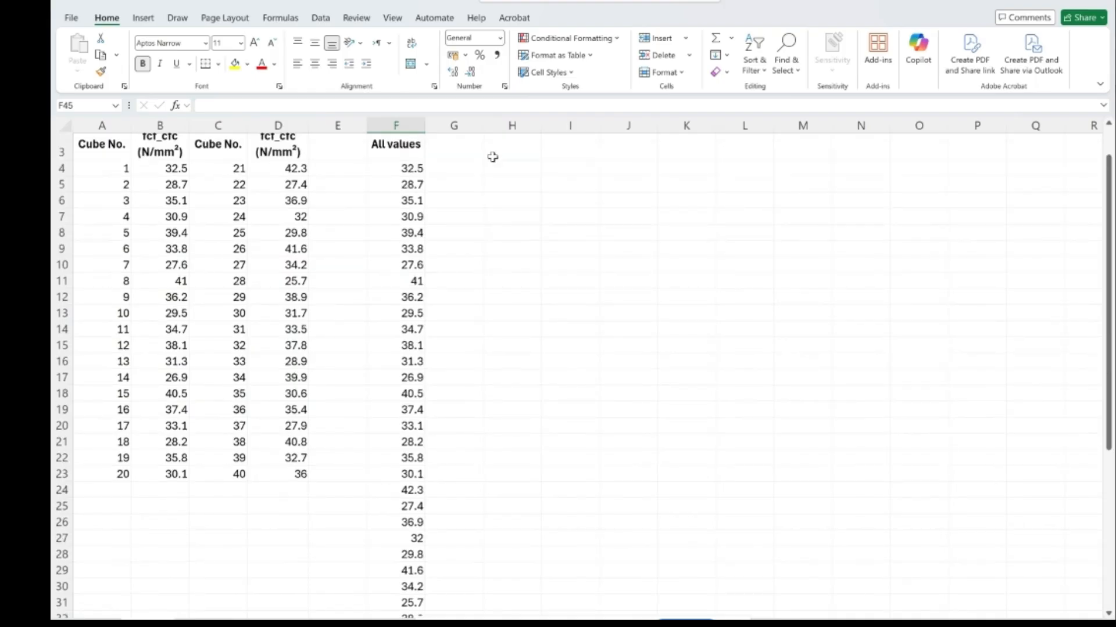
- Sort the combined strengths in F4:F43 from smallest to largest, continuing with the current selection only
{"action": "left_click_drag", "start_coordinate": [401, 169], "coordinate": [401, 562]}
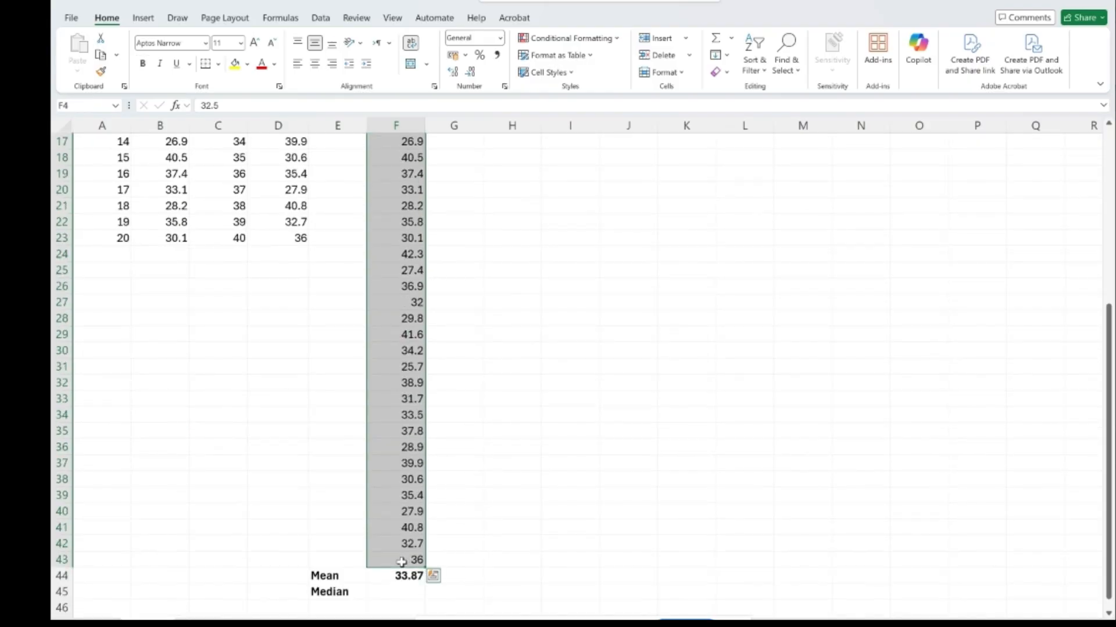
{"action": "left_click", "coordinate": [754, 56]}
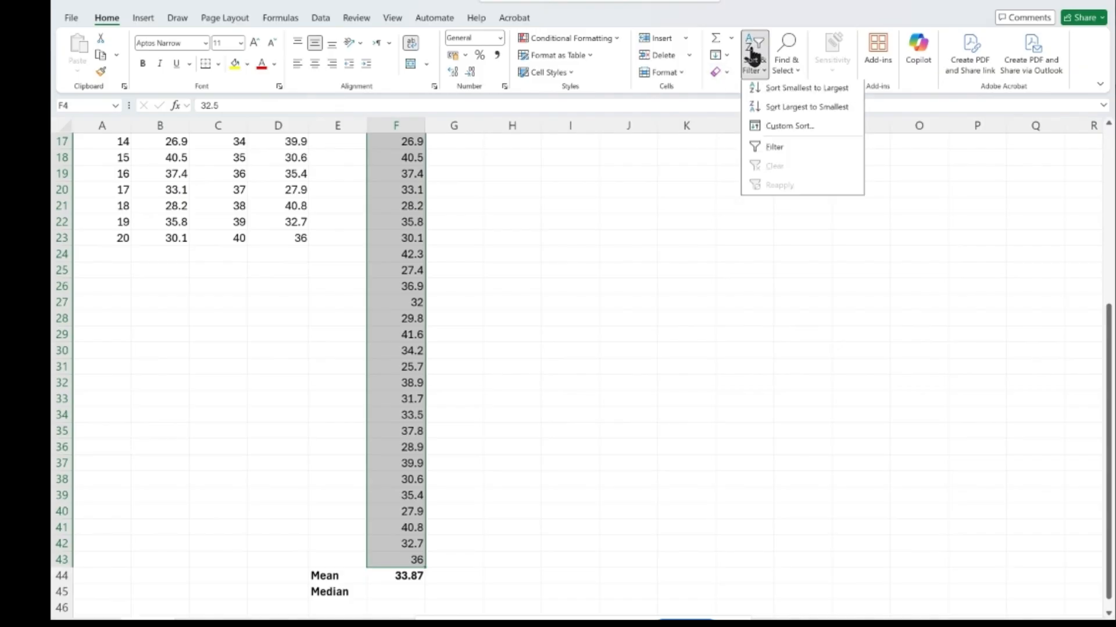
{"action": "left_click", "coordinate": [792, 98]}
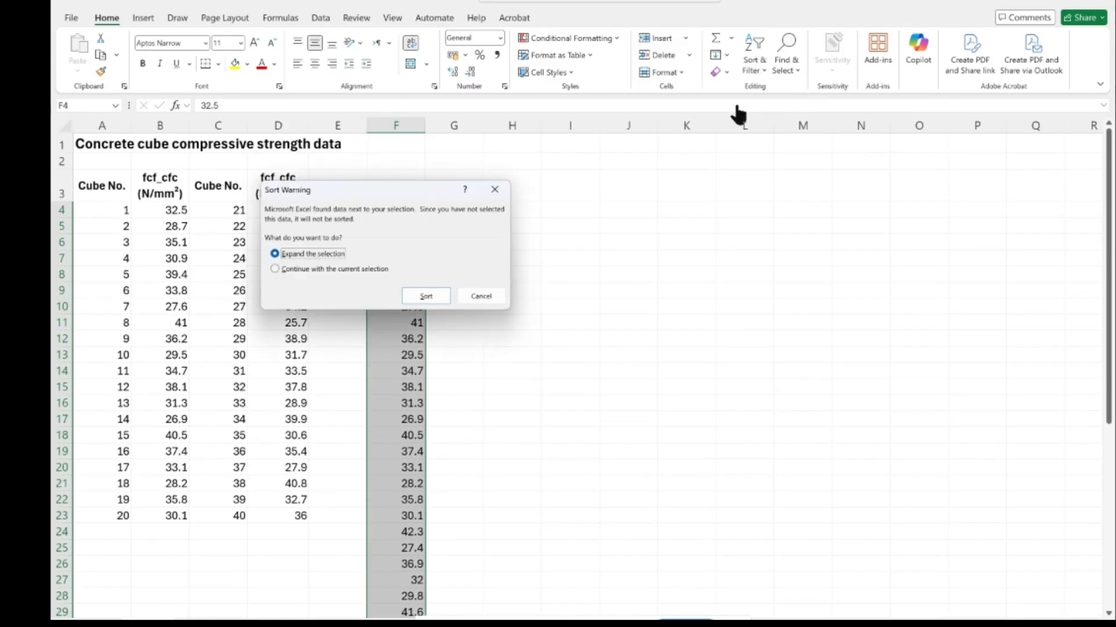
{"action": "left_click", "coordinate": [278, 270]}
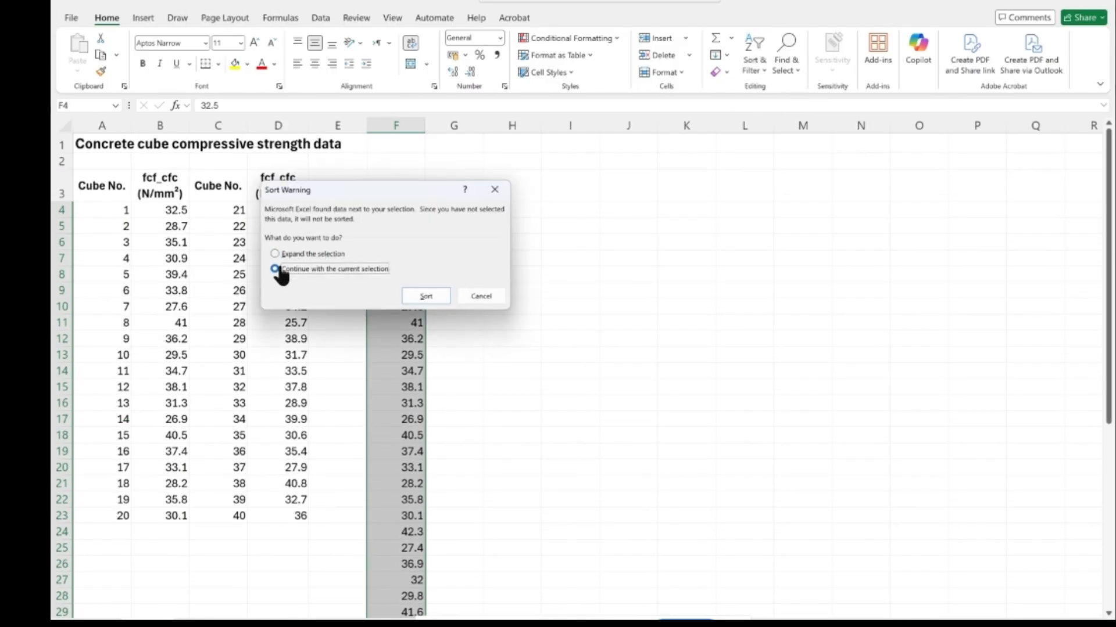
{"action": "left_click", "coordinate": [426, 297]}
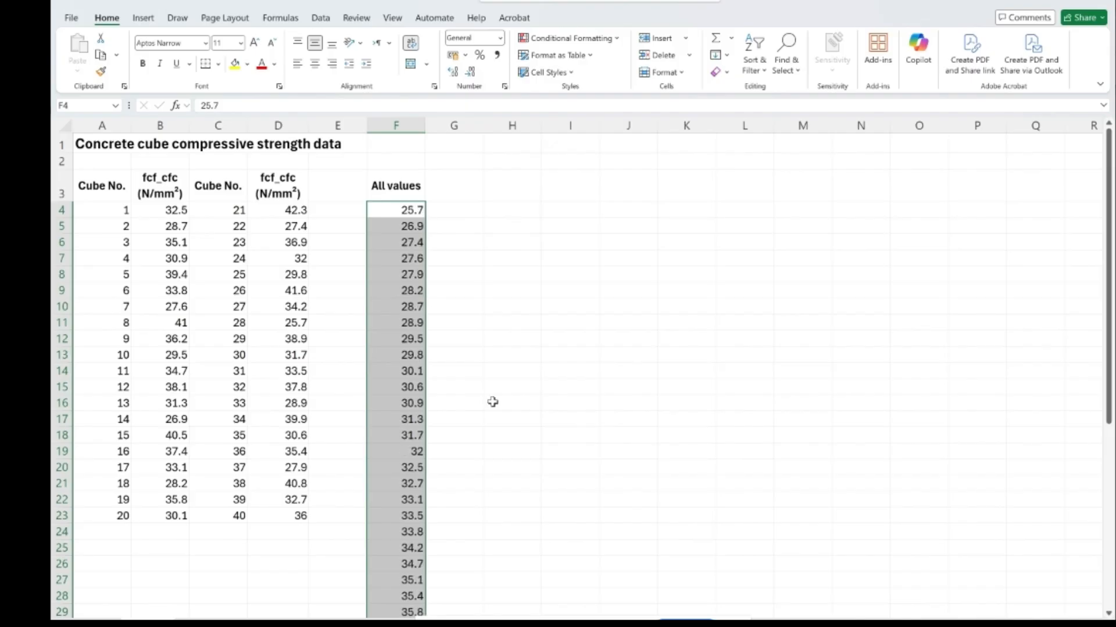
- Insert the MEDIAN function in cell F45, beside the "Median" label
{"action": "scroll", "coordinate": [492, 402], "scroll_direction": "down", "scroll_amount": 7}
{"action": "scroll", "coordinate": [581, 372], "scroll_direction": "down", "scroll_amount": 2}
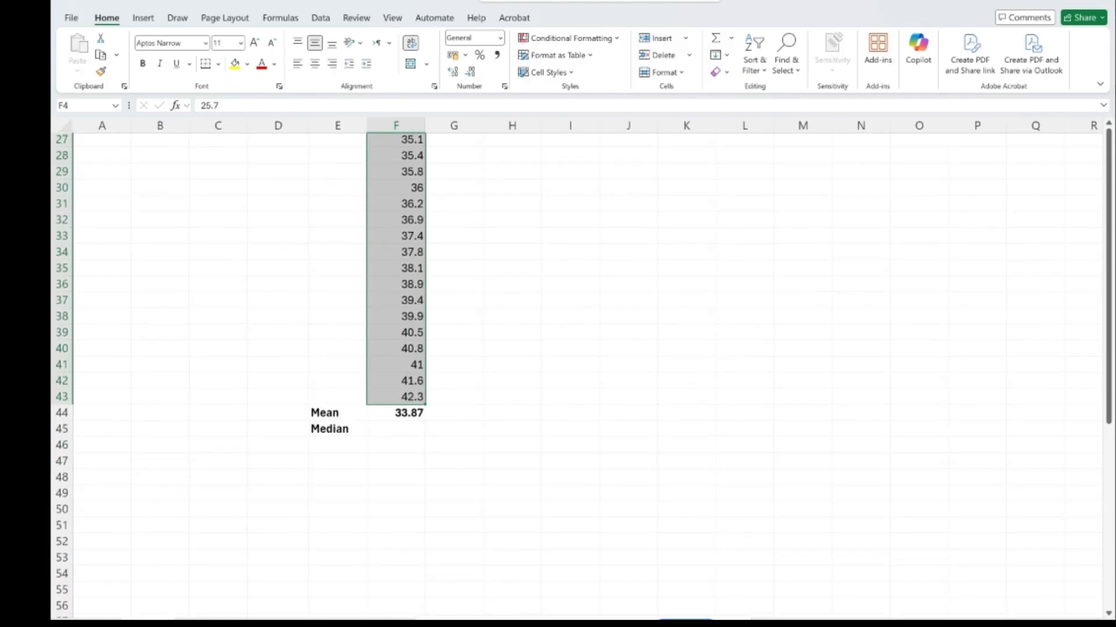
{"action": "left_click", "coordinate": [404, 433]}
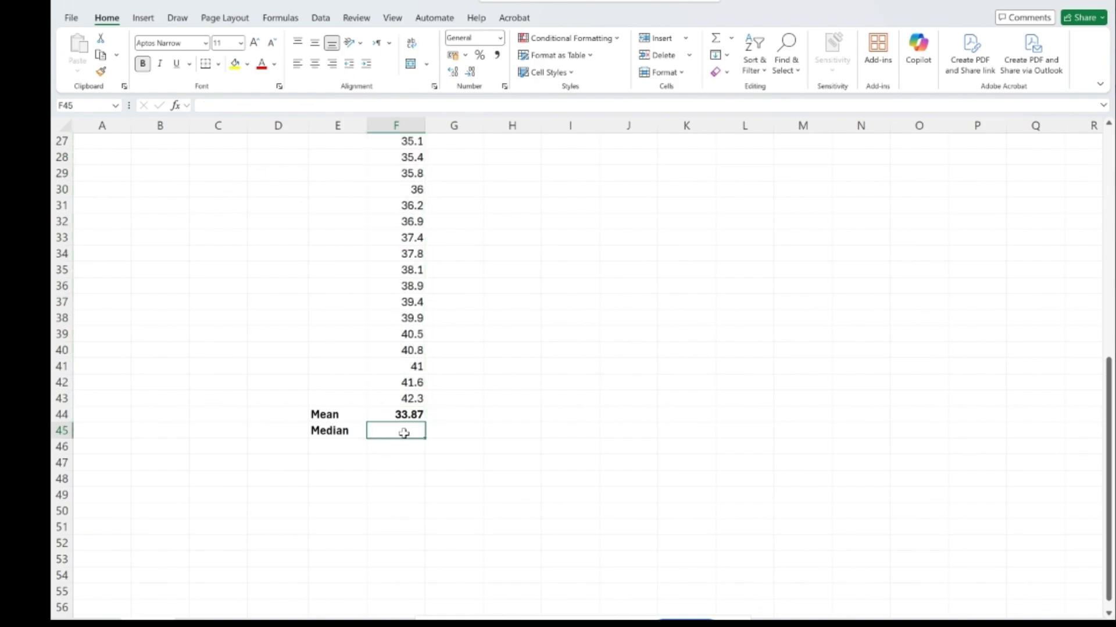
{"action": "left_click", "coordinate": [731, 40]}
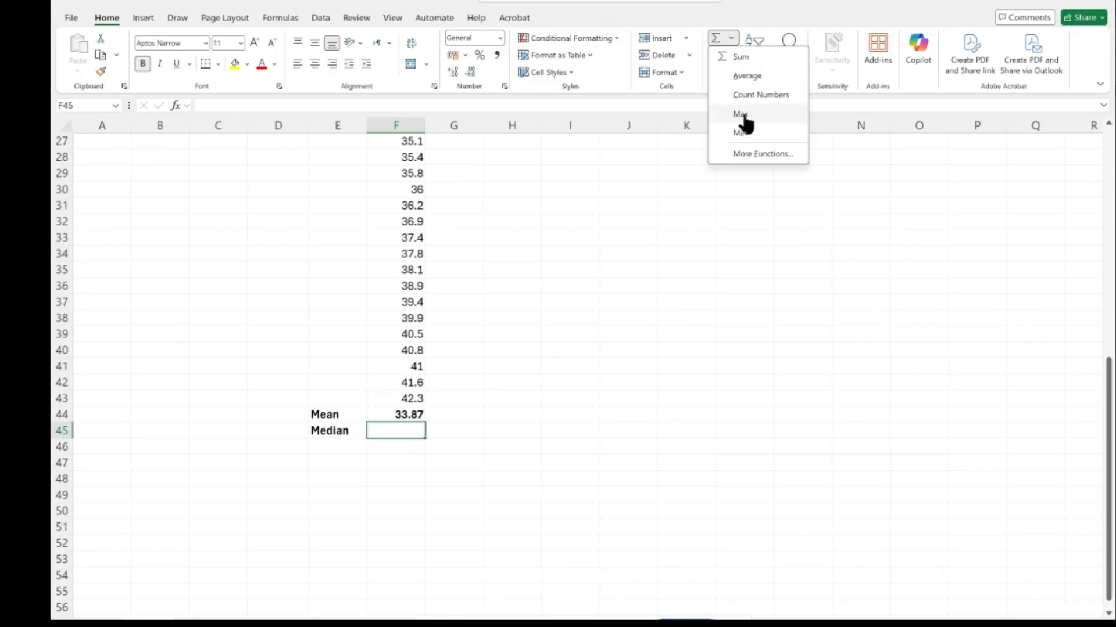
{"action": "left_click", "coordinate": [749, 155]}
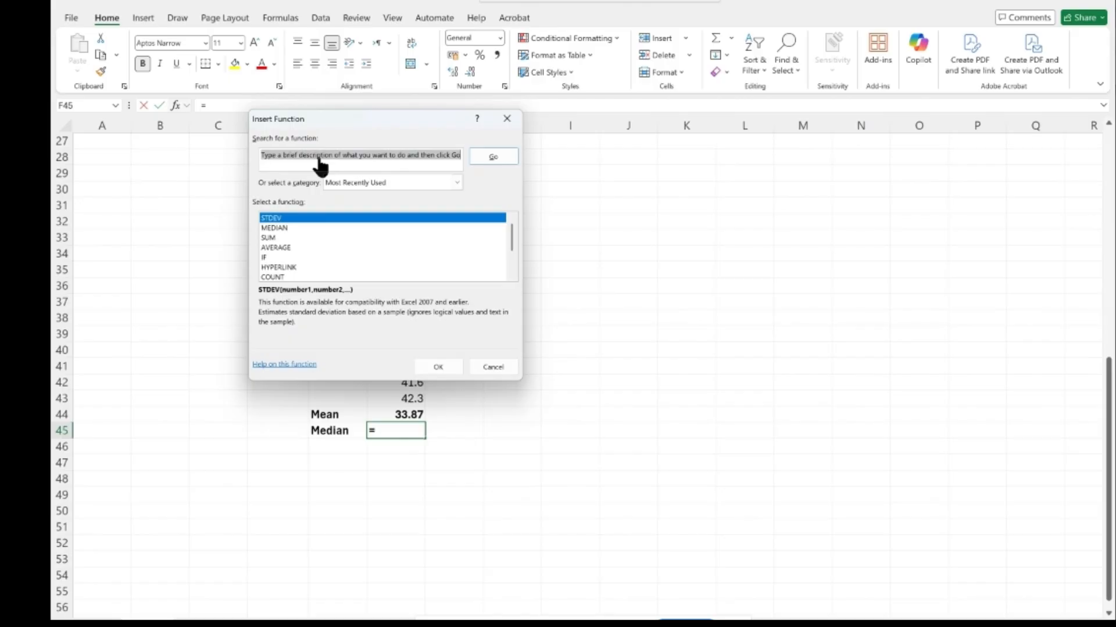
{"action": "type", "text": "medi"}
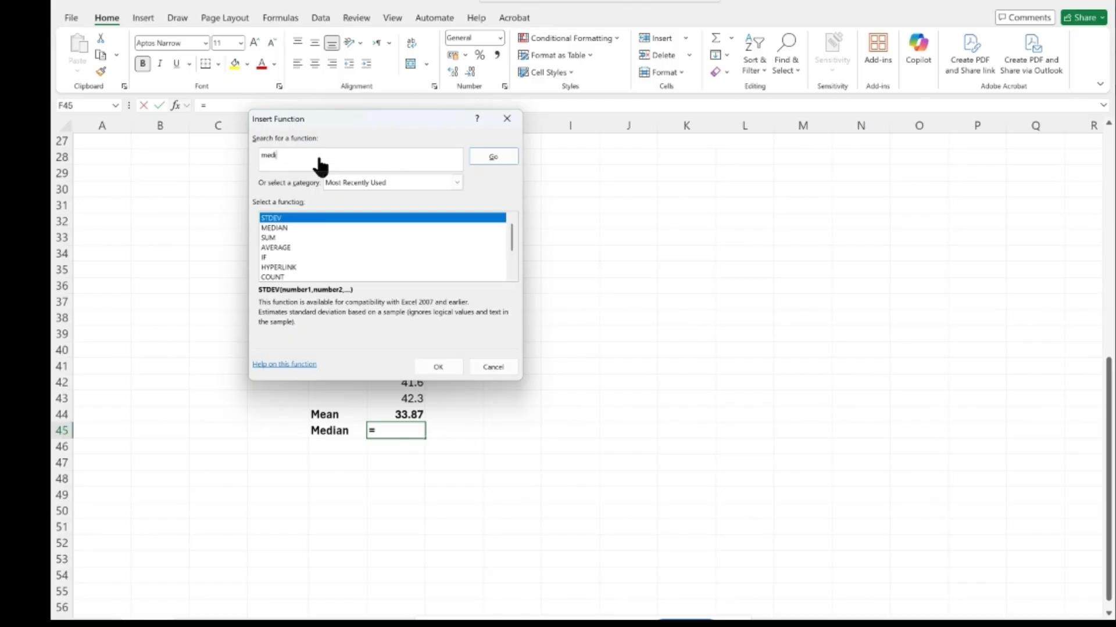
{"action": "left_click", "coordinate": [281, 229]}
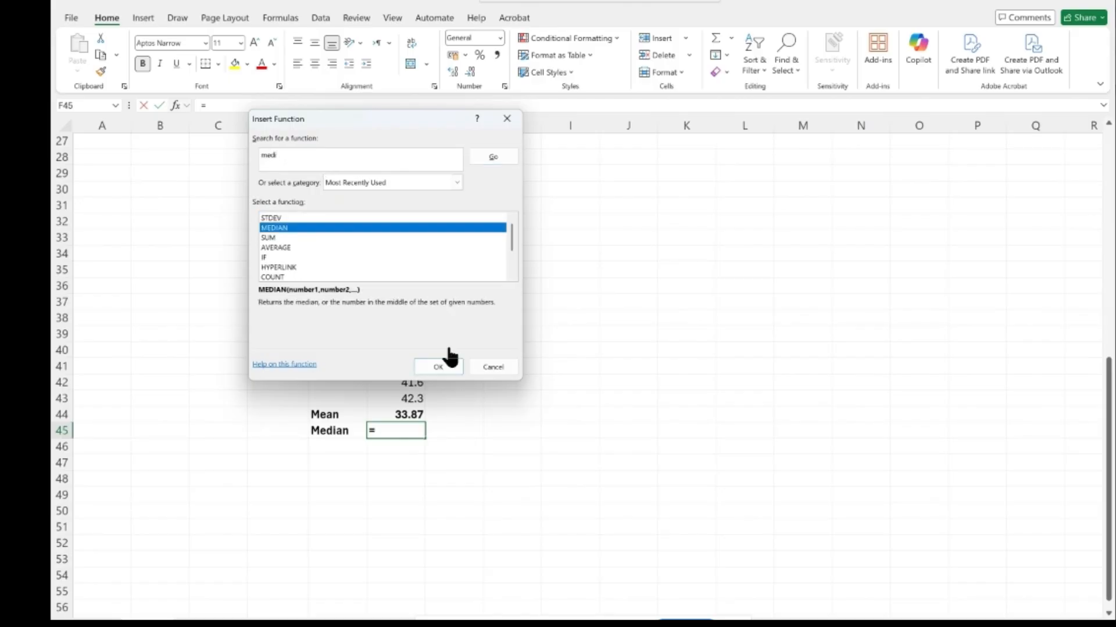
{"action": "left_click", "coordinate": [451, 368]}
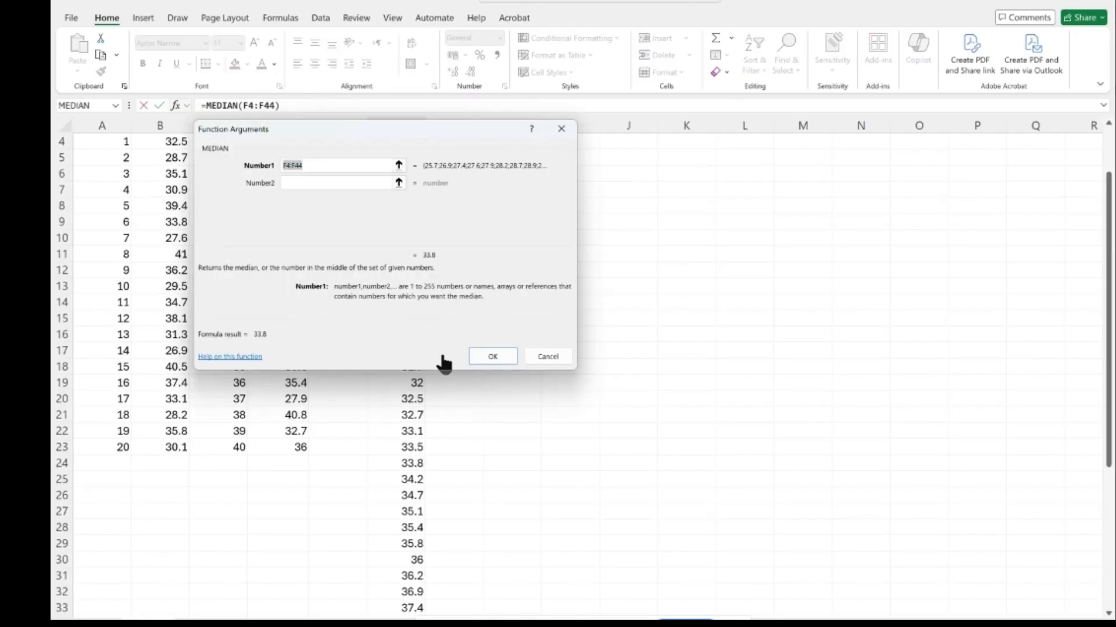
- Set the MEDIAN function's range to F4:F43, leaving out the mean cell, and accept the formula
{"action": "left_click", "coordinate": [303, 168]}
{"action": "key", "text": "BackSpace"}
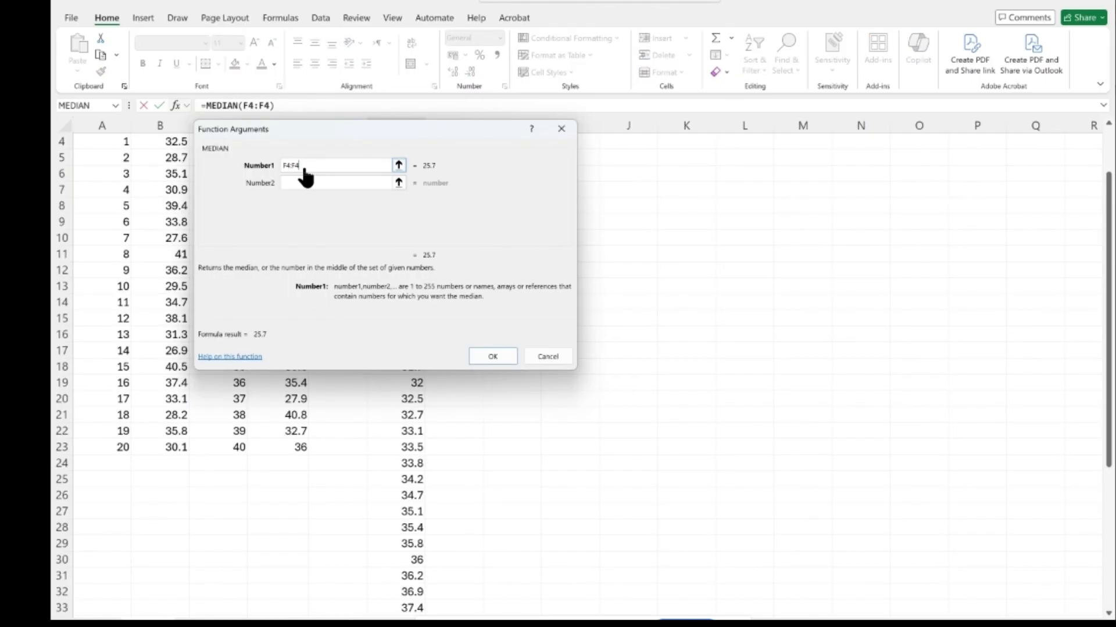
{"action": "type", "text": "3"}
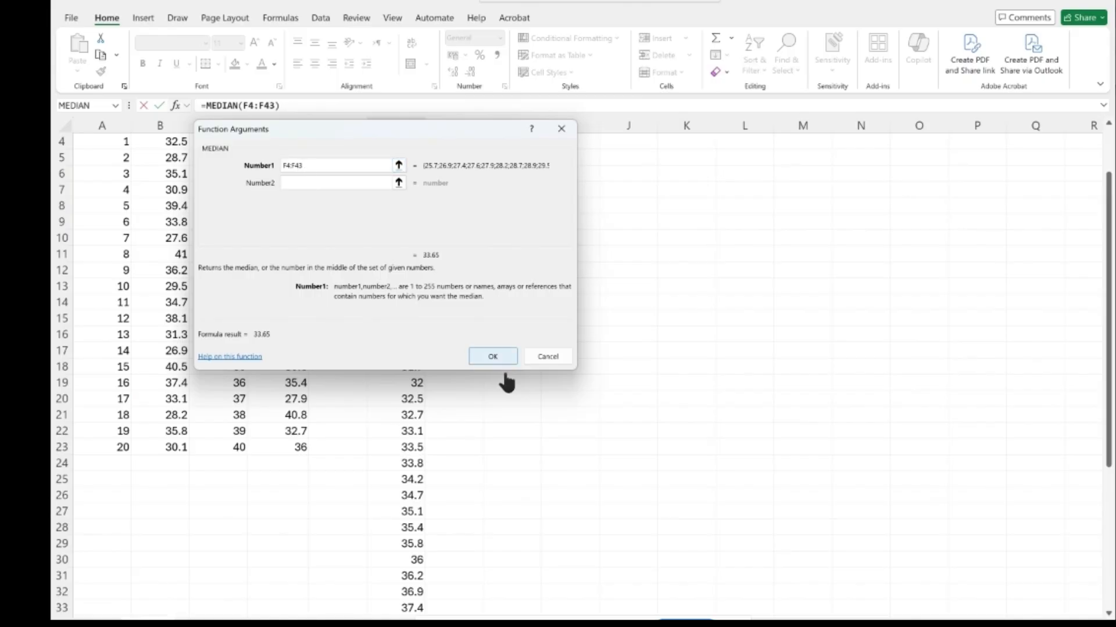
{"action": "left_click", "coordinate": [492, 355]}
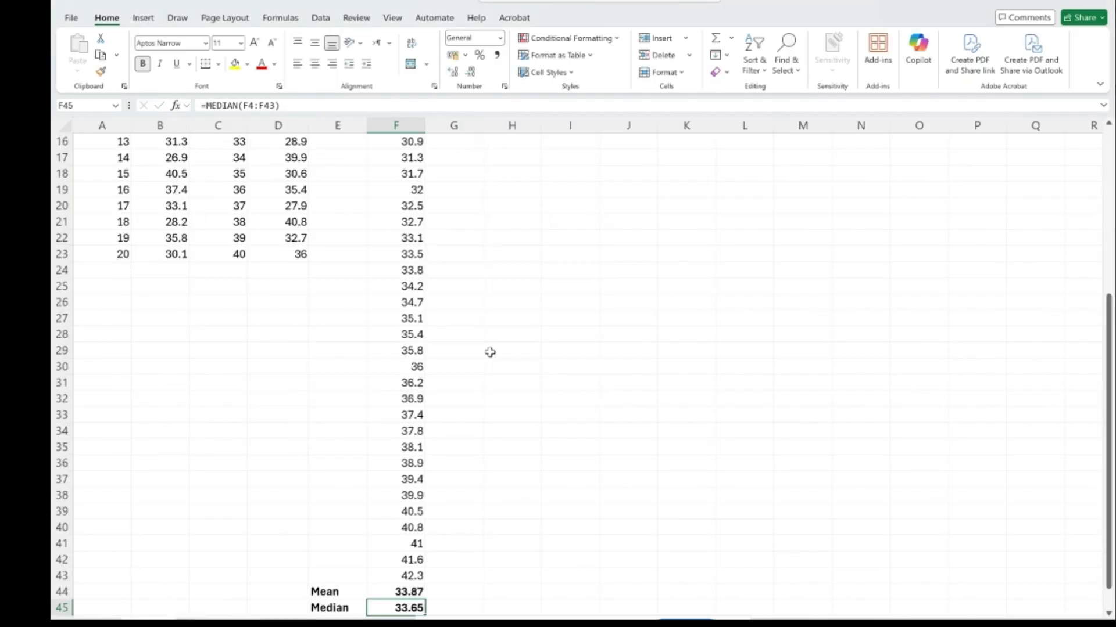
- Label cell E46, directly below "Median", as "SD DeV"
{"action": "scroll", "coordinate": [490, 353], "scroll_direction": "down", "scroll_amount": 3}
{"action": "scroll", "coordinate": [490, 352], "scroll_direction": "down", "scroll_amount": 1}
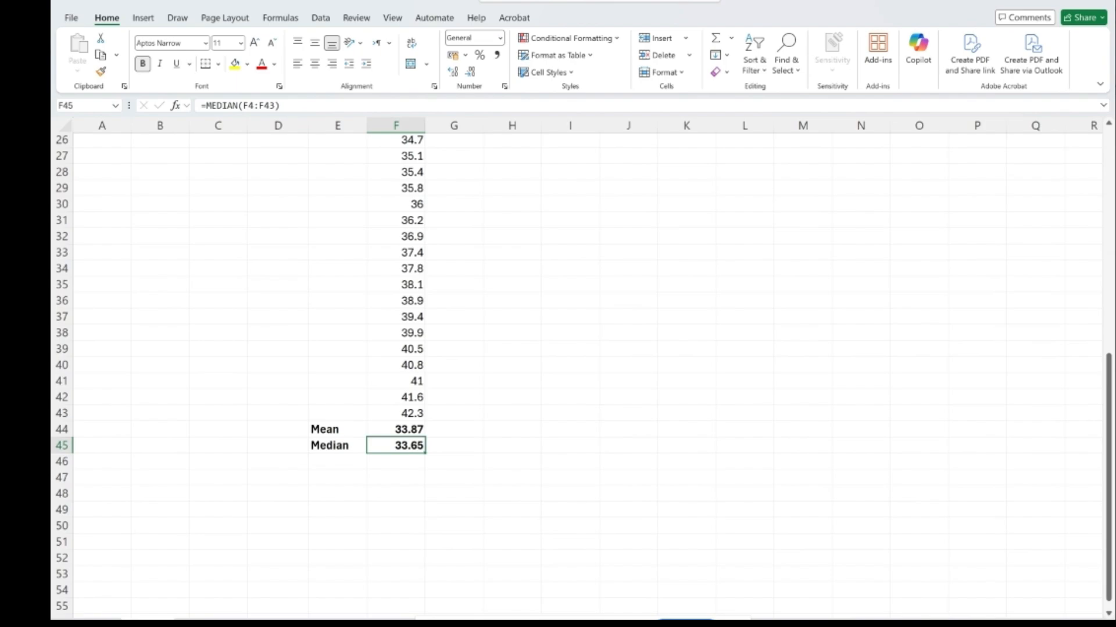
{"action": "left_click", "coordinate": [327, 458]}
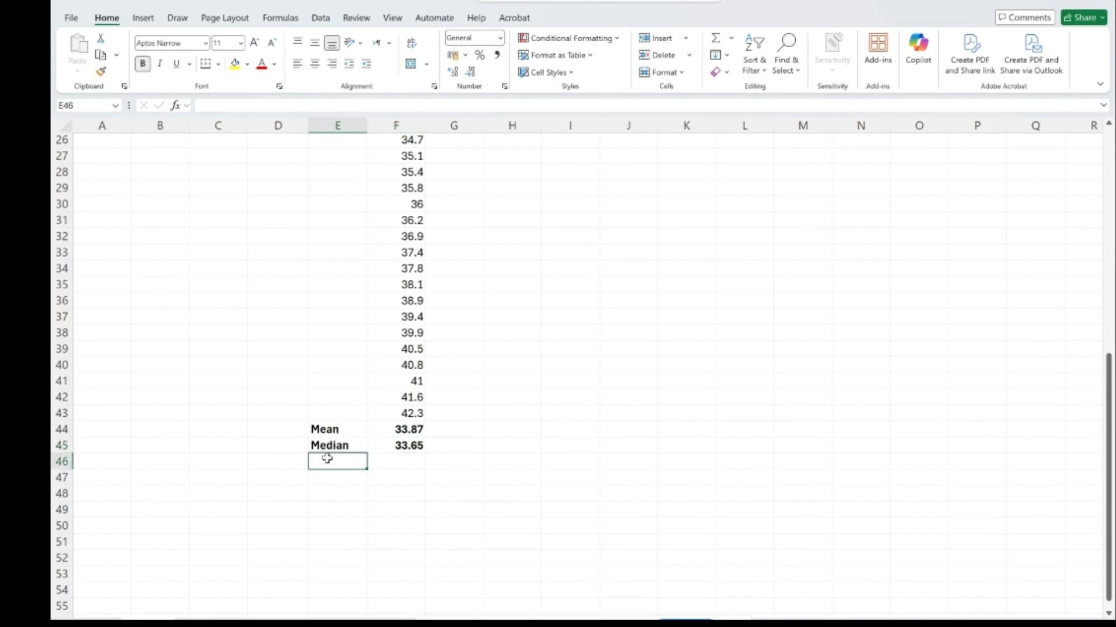
{"action": "type", "text": "D"}
{"action": "key", "text": "BackSpace"}
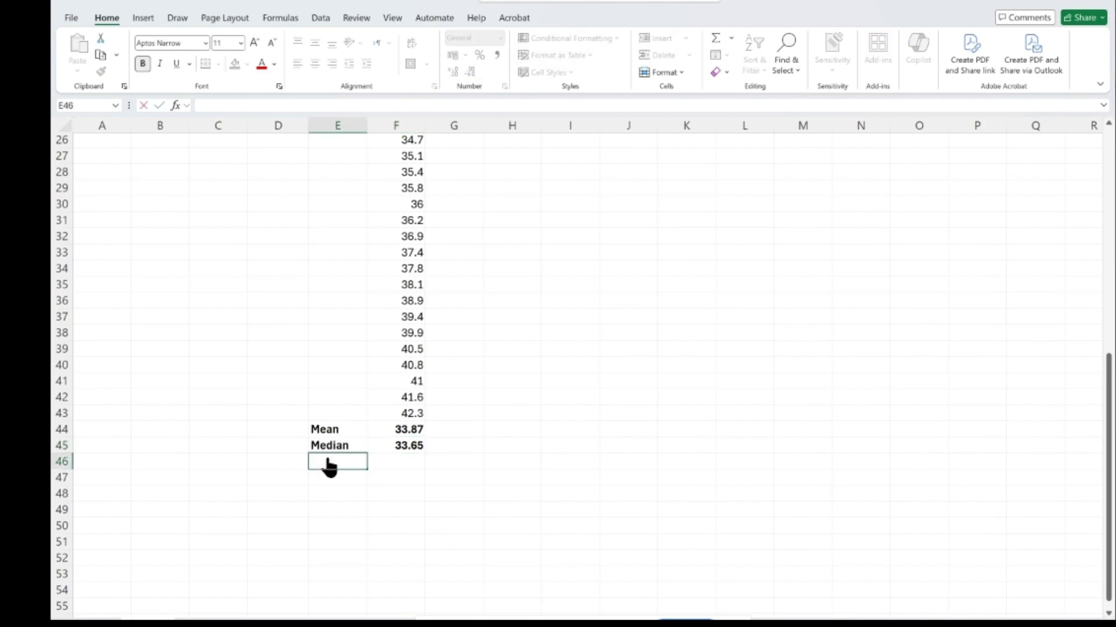
{"action": "type", "text": "SD DeV"}
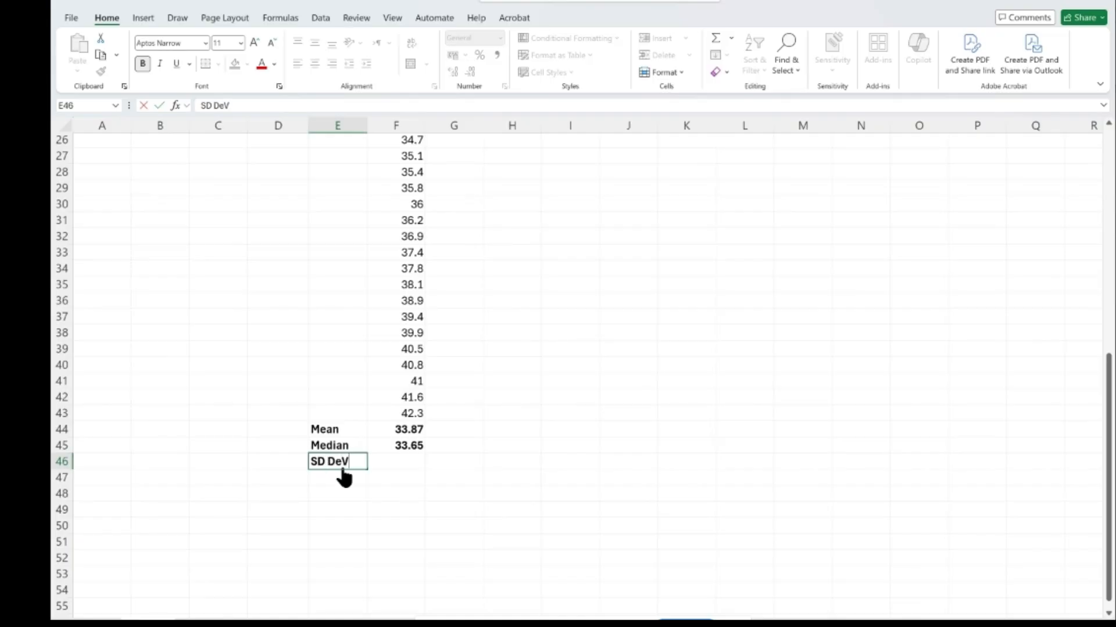
- Insert the STDEV function in cell F46, beside the "SD DeV" label
{"action": "left_click", "coordinate": [397, 462]}
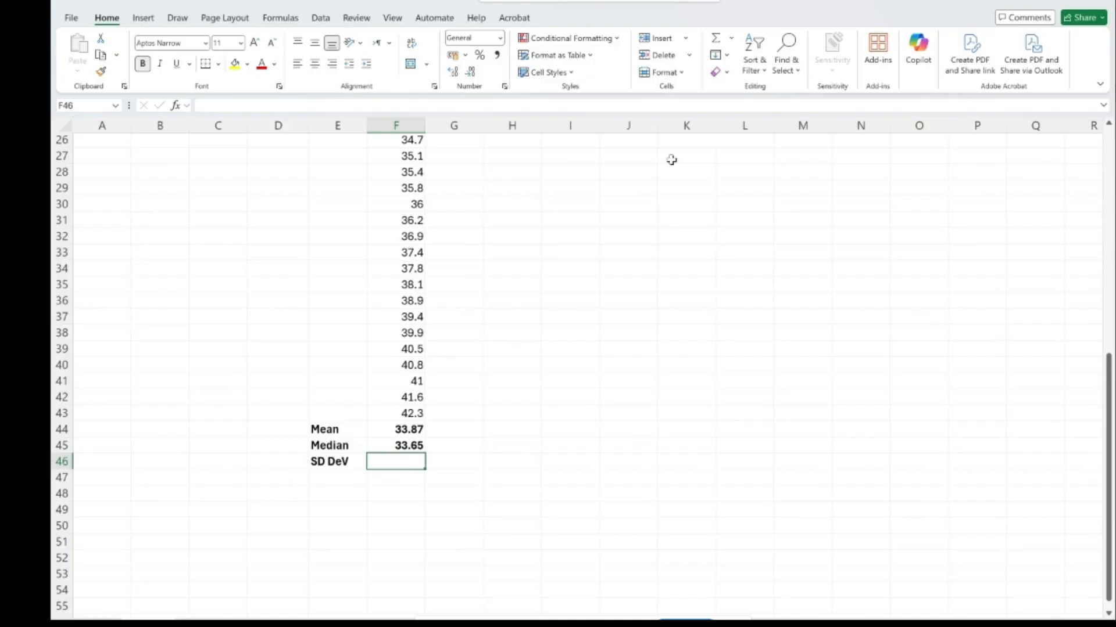
{"action": "left_click", "coordinate": [730, 46]}
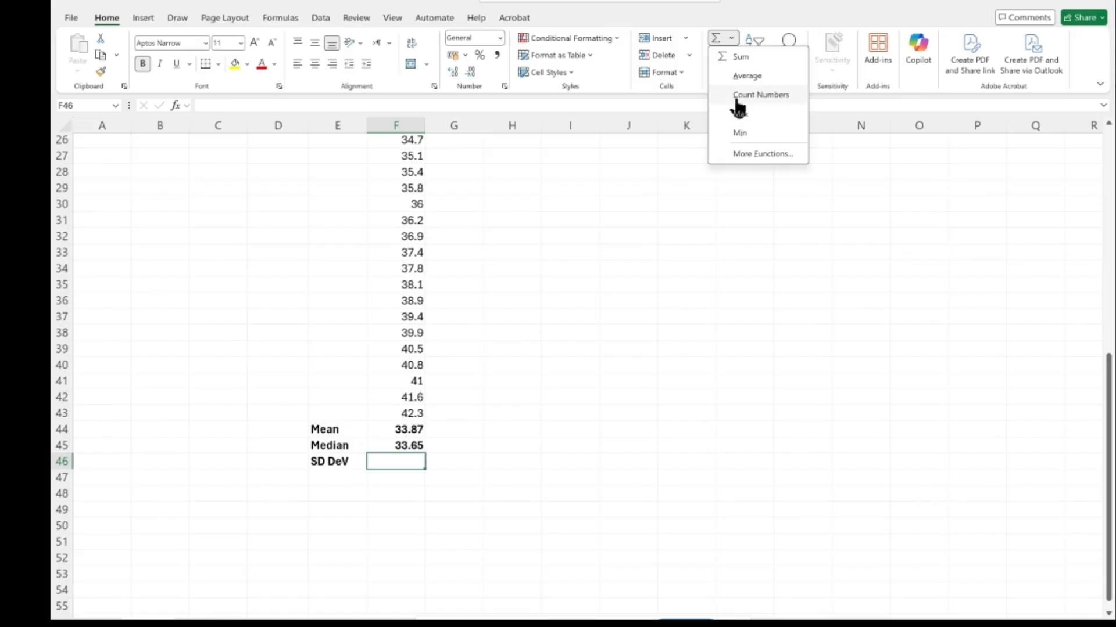
{"action": "left_click", "coordinate": [742, 154]}
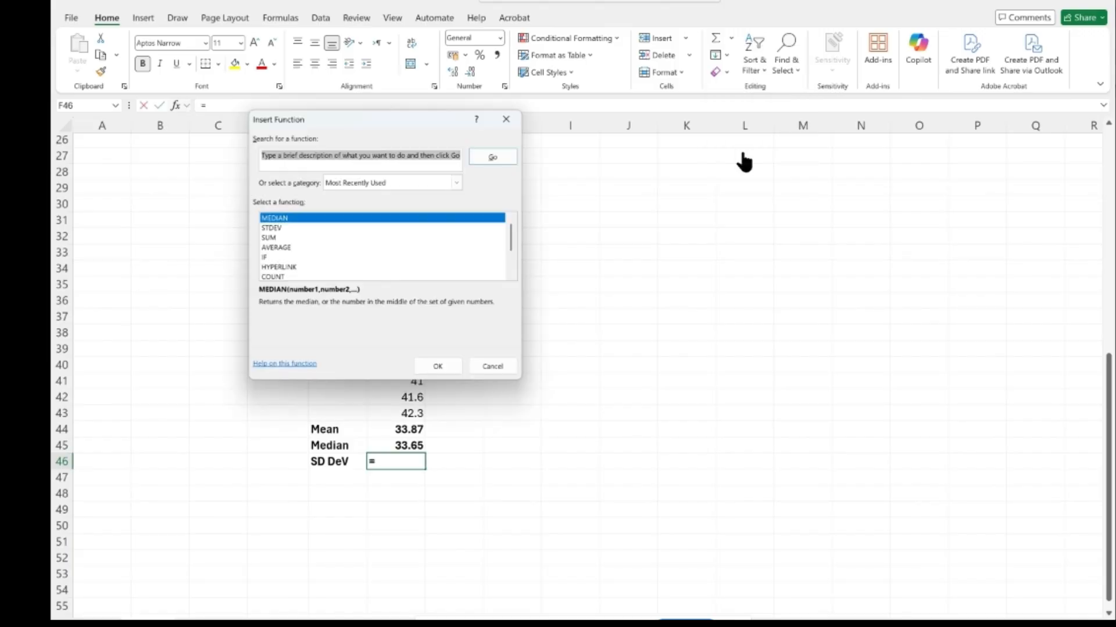
{"action": "type", "text": "st"}
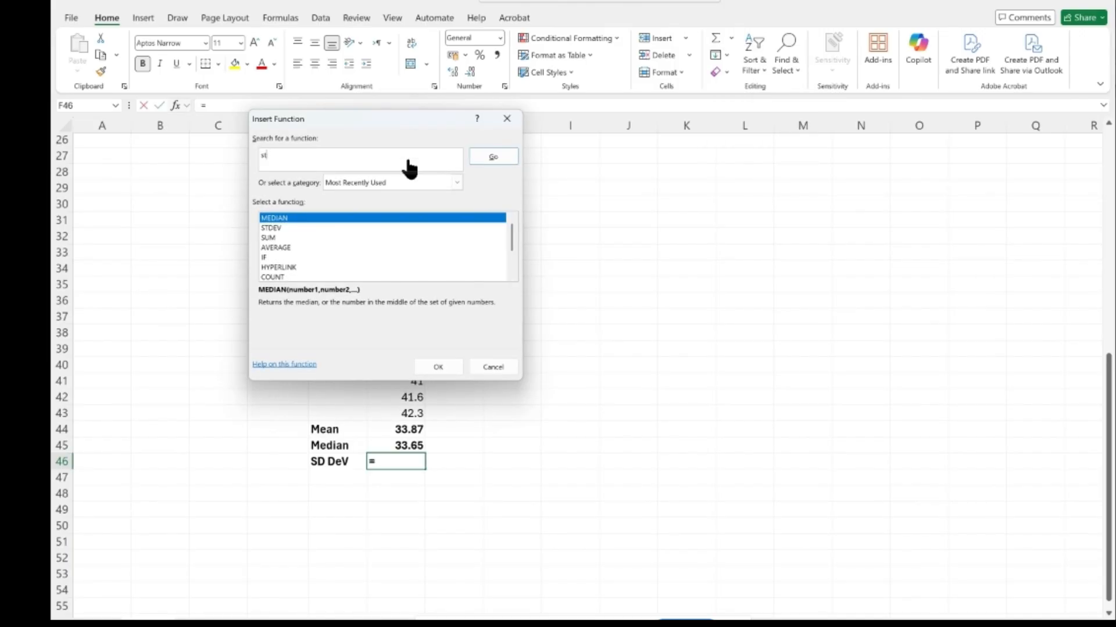
{"action": "type", "text": "a"}
{"action": "key", "text": "BackSpace"}
{"action": "left_click", "coordinate": [273, 229]}
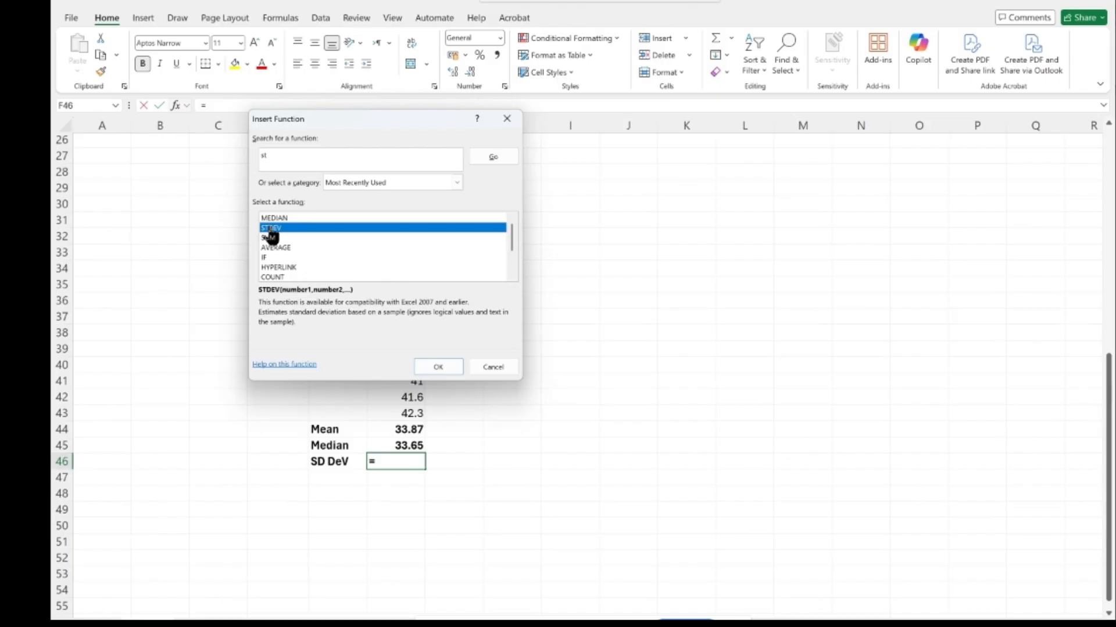
{"action": "left_click", "coordinate": [431, 369]}
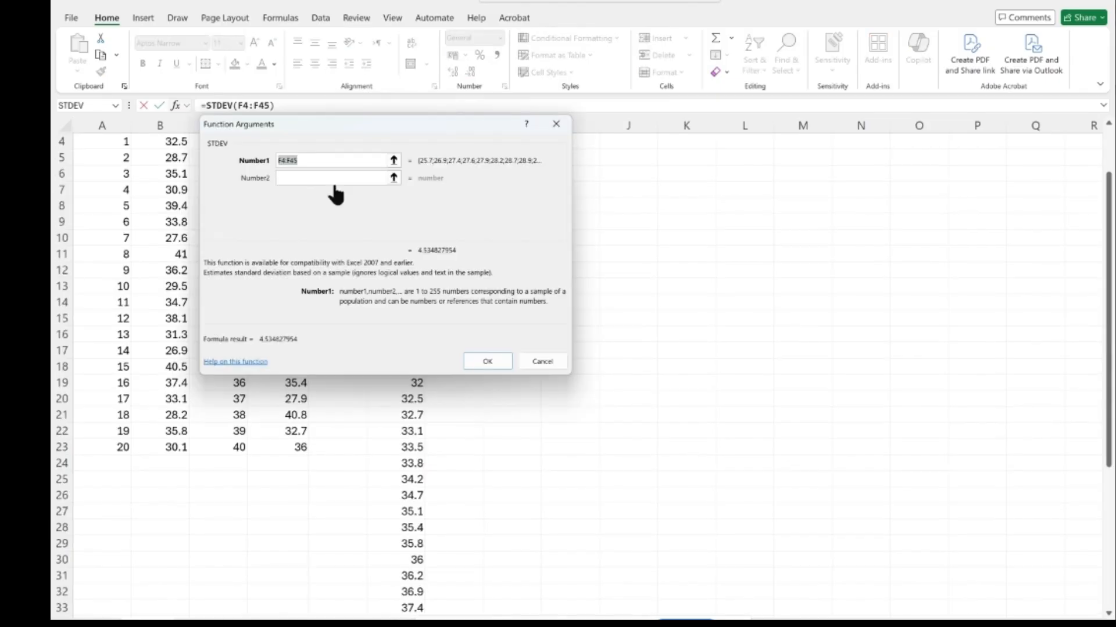
- Set the STDEV function's range to F4:F43, leaving out the mean and median cells, and accept the formula
{"action": "left_click", "coordinate": [308, 165]}
{"action": "key", "text": "BackSpace"}
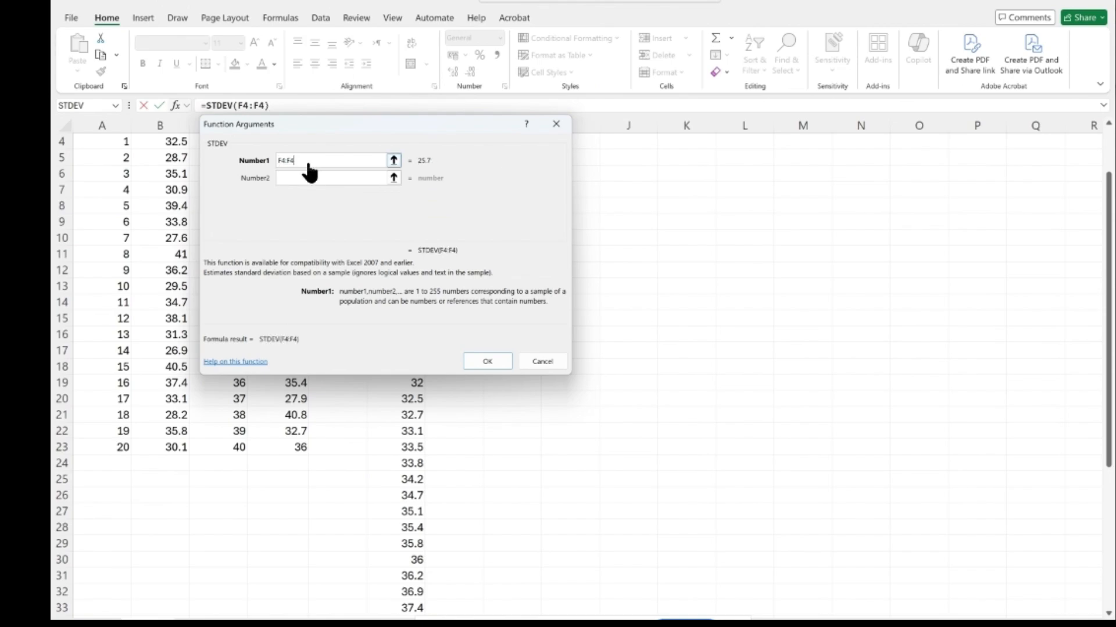
{"action": "type", "text": "3"}
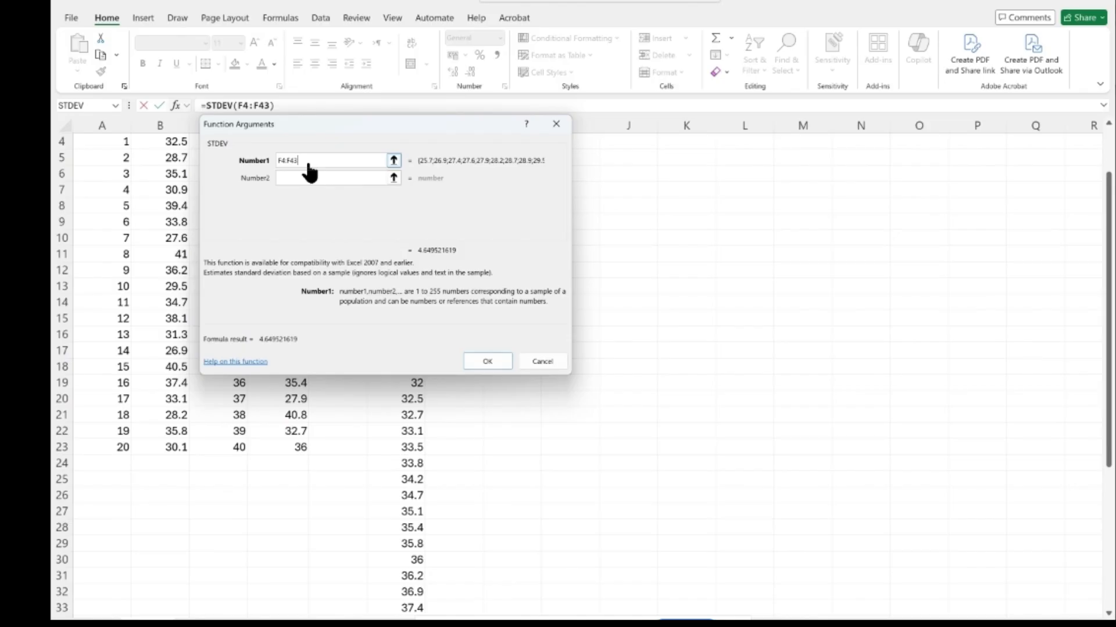
{"action": "left_click", "coordinate": [488, 362]}
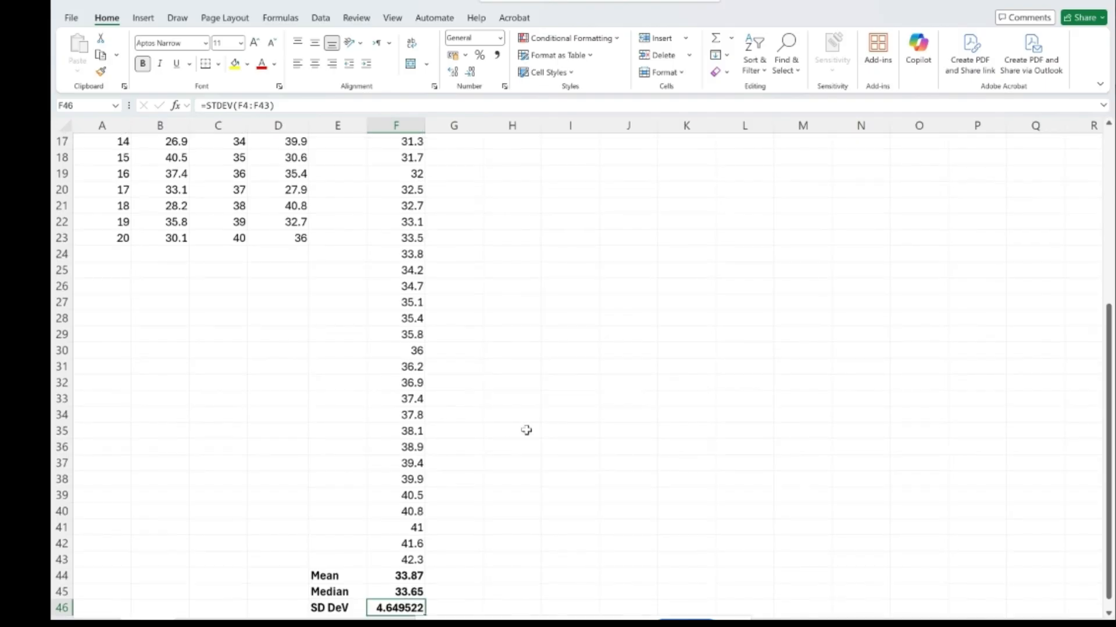
{"action": "scroll", "coordinate": [526, 431], "scroll_direction": "down", "scroll_amount": 2}
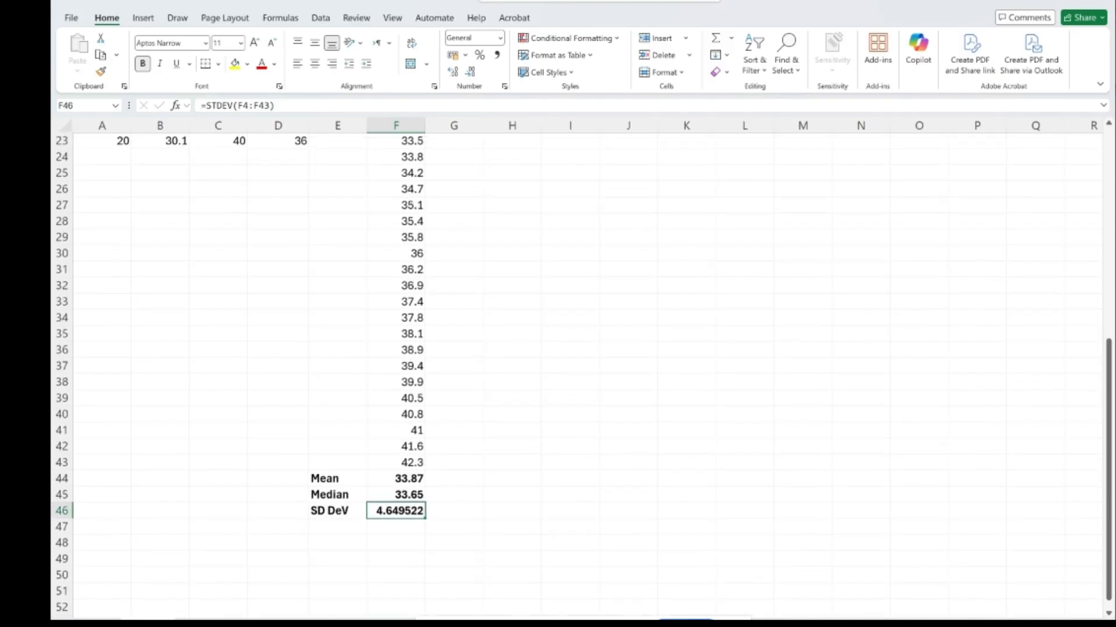